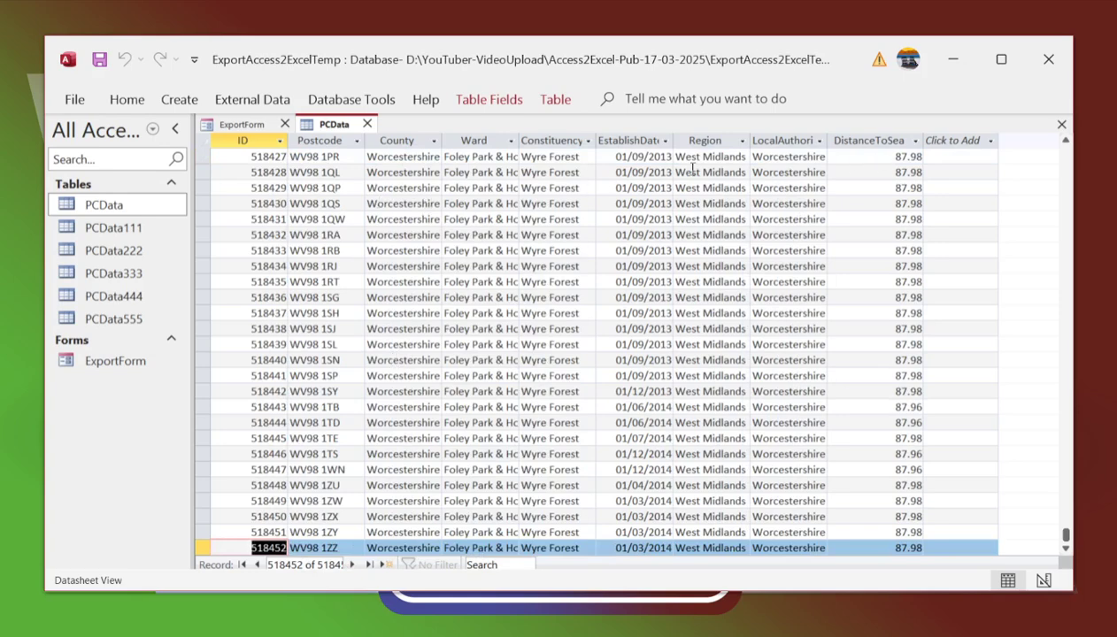
Step: Close the PCData table, check the last record of the PCData111 table, and close that table too
left_click(1061, 124)
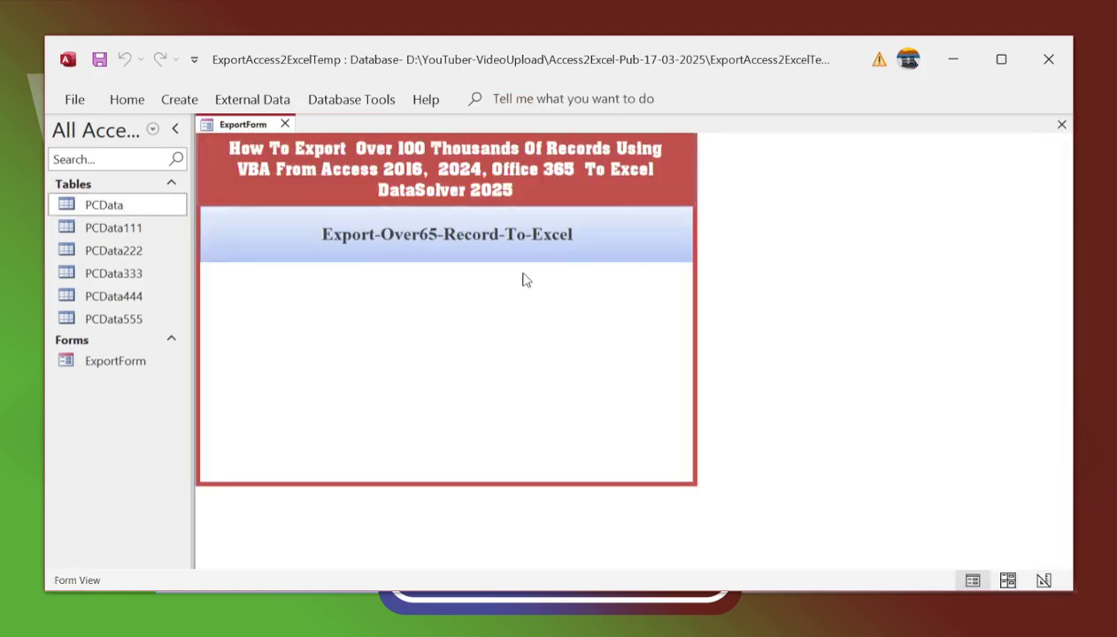
left_click(394, 246)
double_click(125, 230)
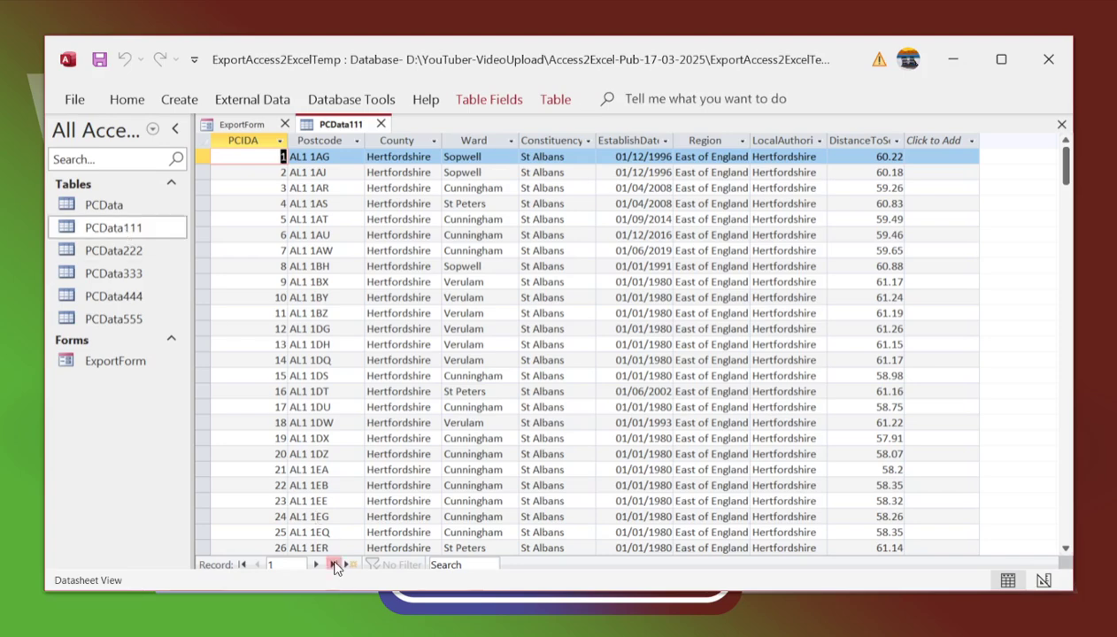
left_click(334, 564)
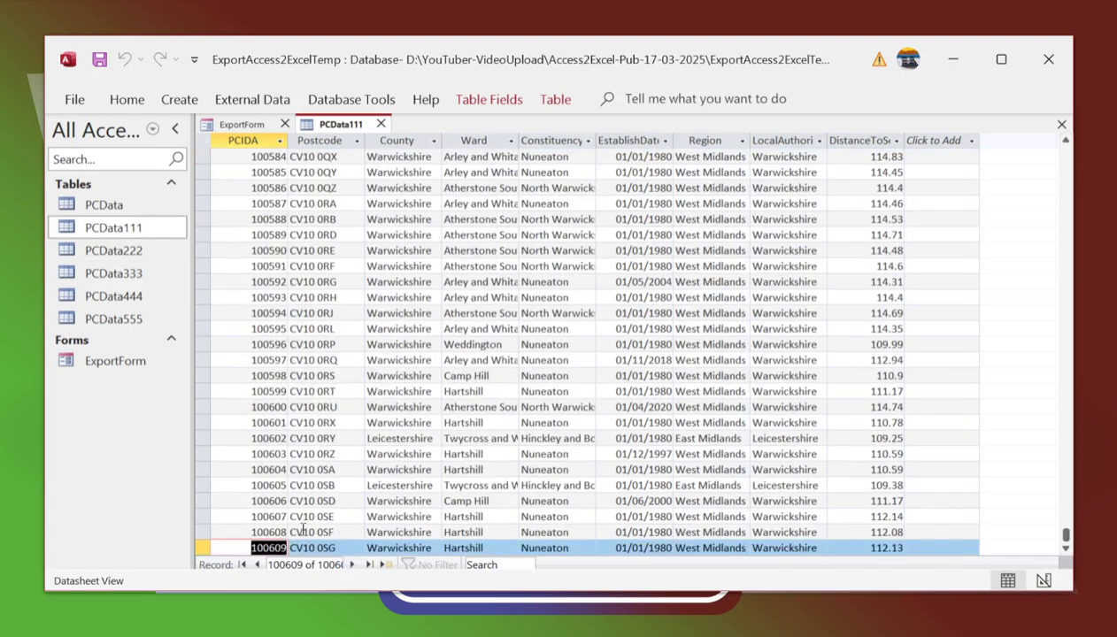
left_click(1061, 126)
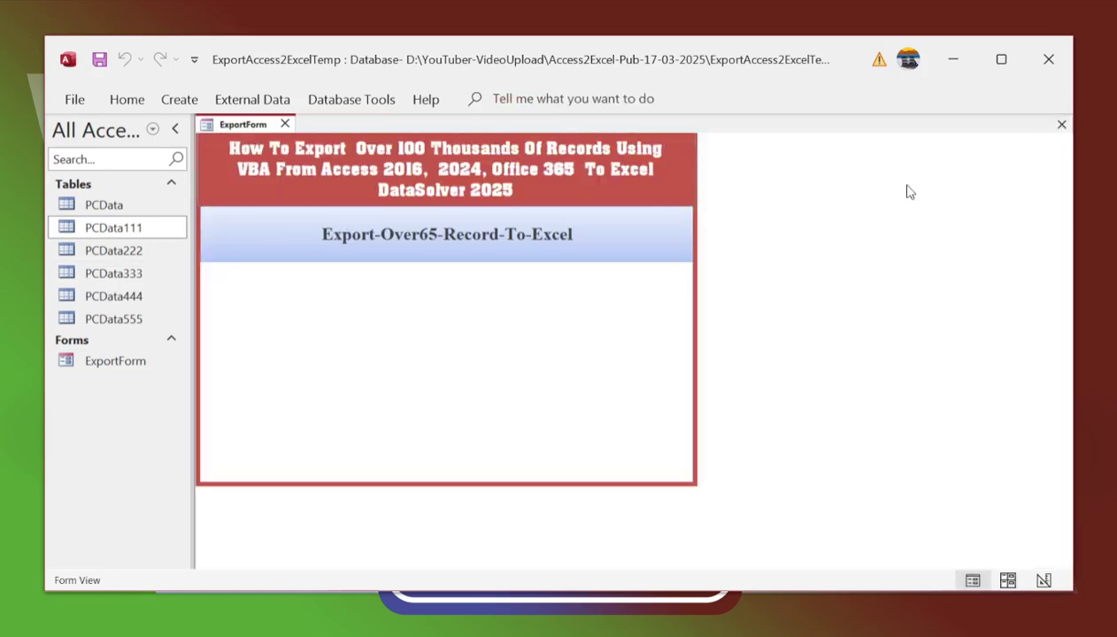
Step: Show ExportForm in Design View and open the On Click event procedure of the Export-Over65-Record-To-Excel button
left_click(1044, 581)
left_click_drag(433, 321, 468, 270)
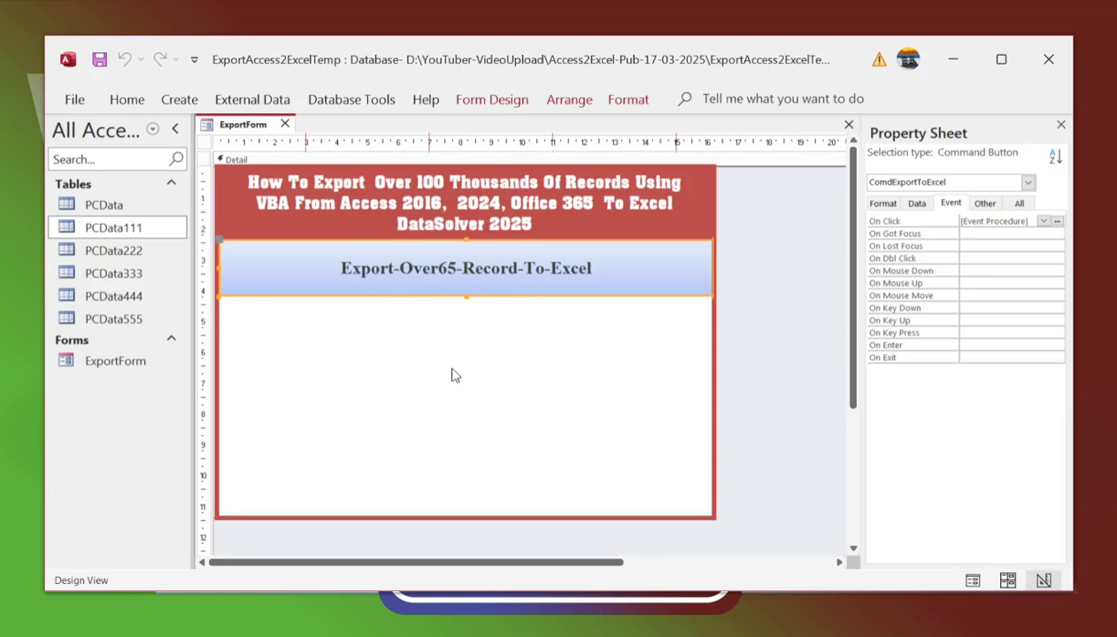
left_click(1011, 224)
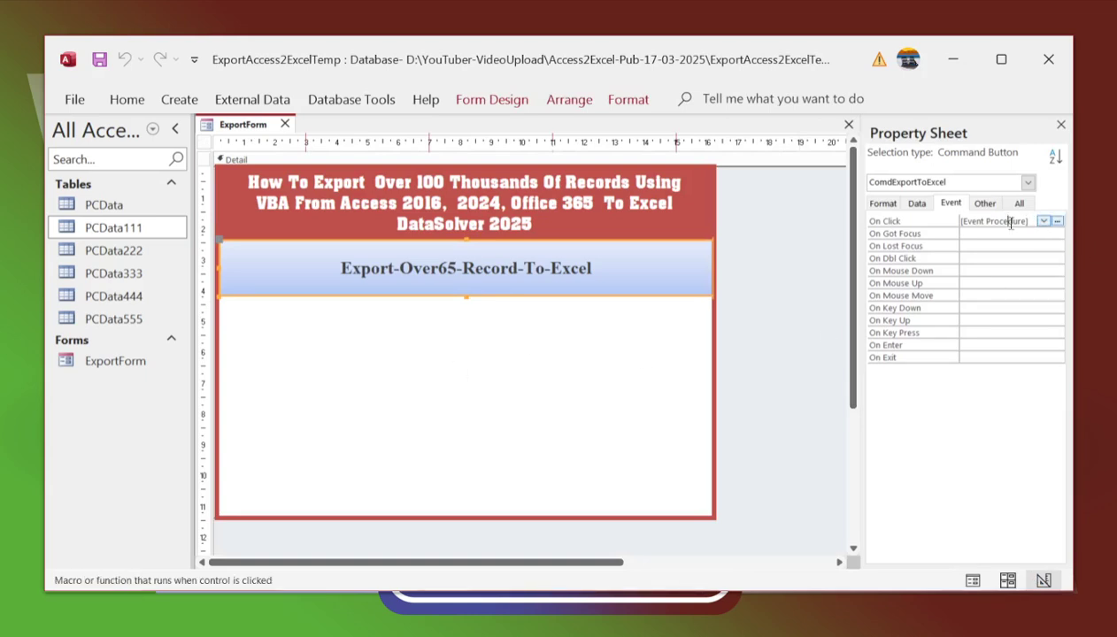
left_click(1059, 221)
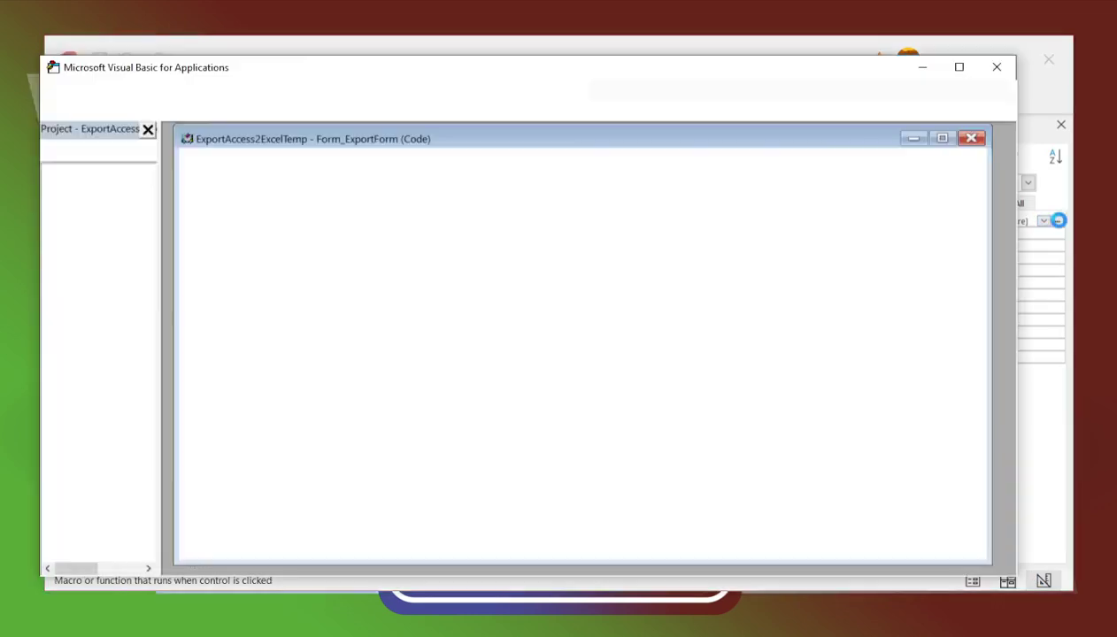
Step: Change the TransferSpreadsheet line to export table "PCData111" to "C:\Delete\PCData111.xlsx", and close the code editor
left_click(321, 332)
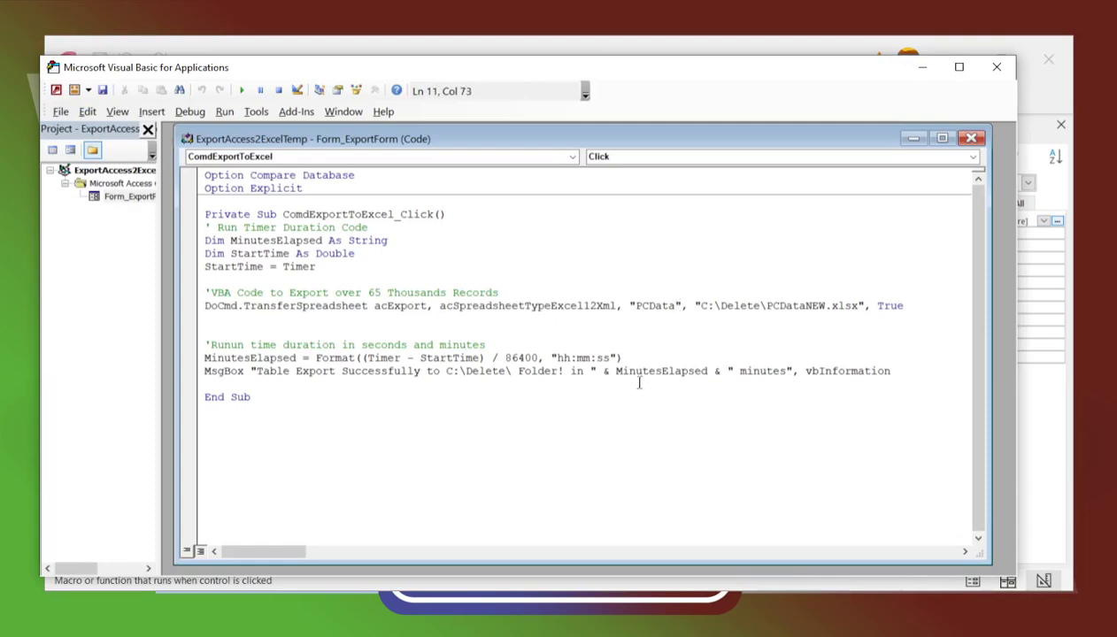
type("111")
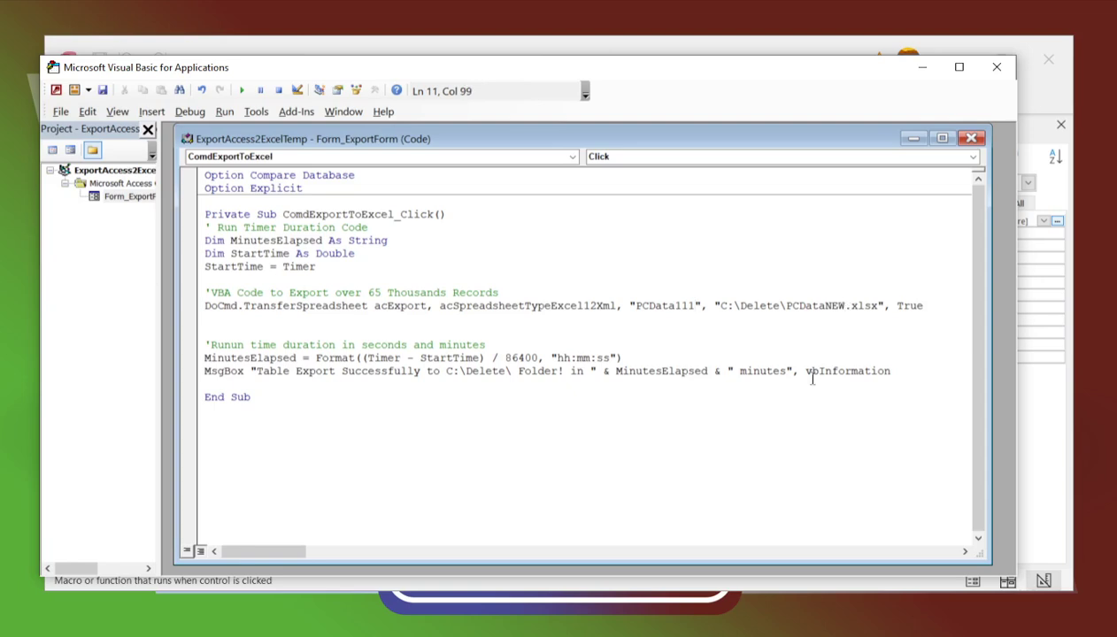
key("BackSpace")
key("BackSpace")
key("BackSpace")
type("111")
left_click(996, 68)
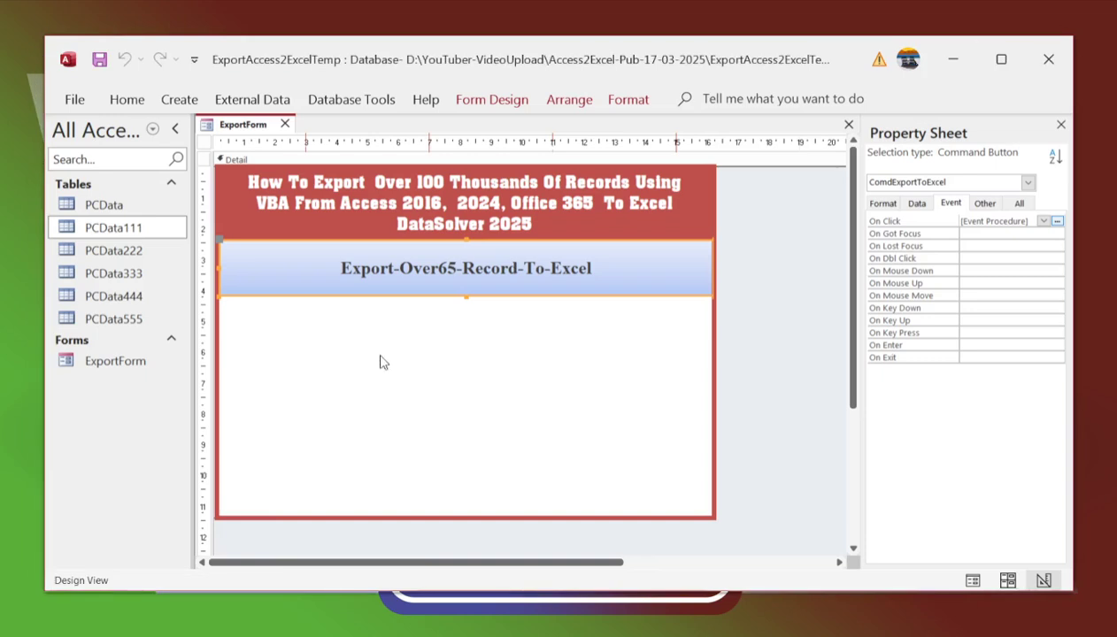
Step: Return ExportForm to Form View, run the Export-Over65-Record-To-Excel export and dismiss the completion message
left_click(971, 580)
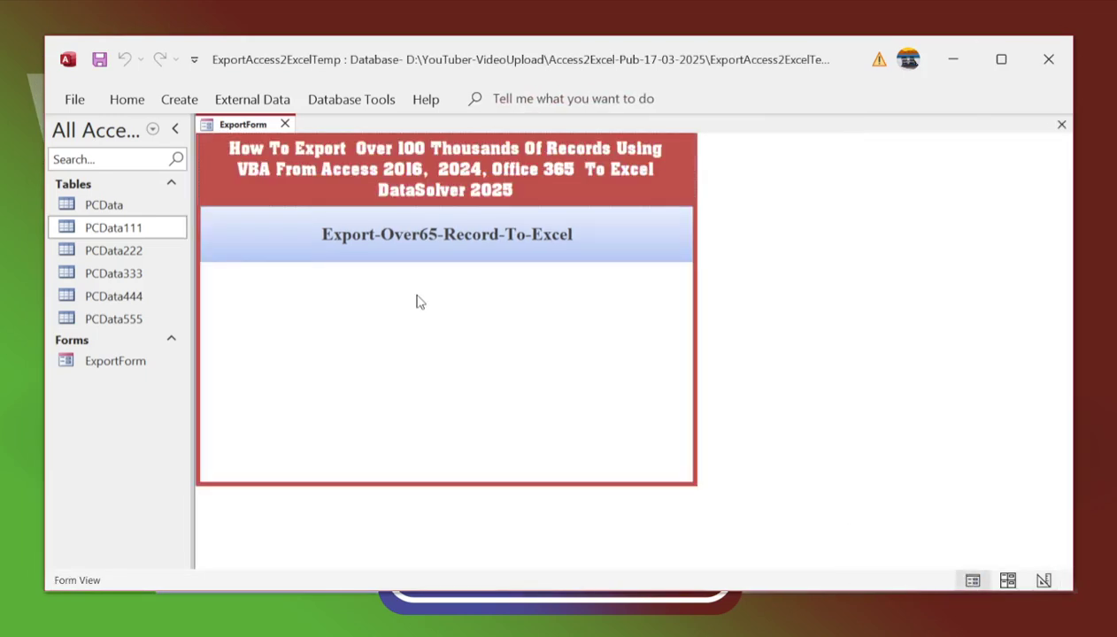
left_click(399, 221)
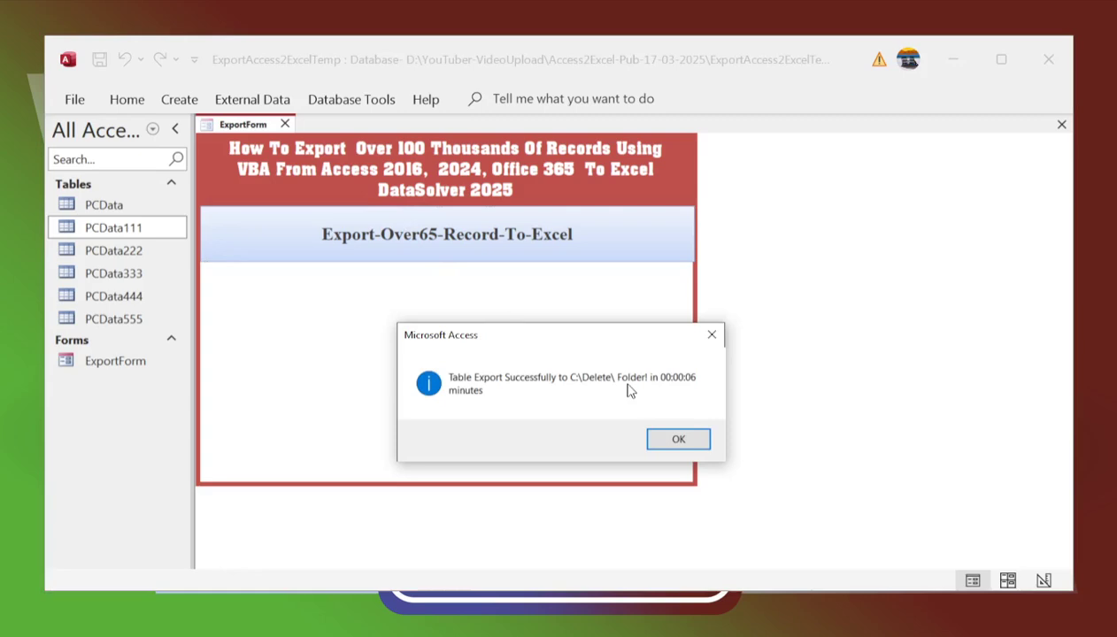
left_click(675, 440)
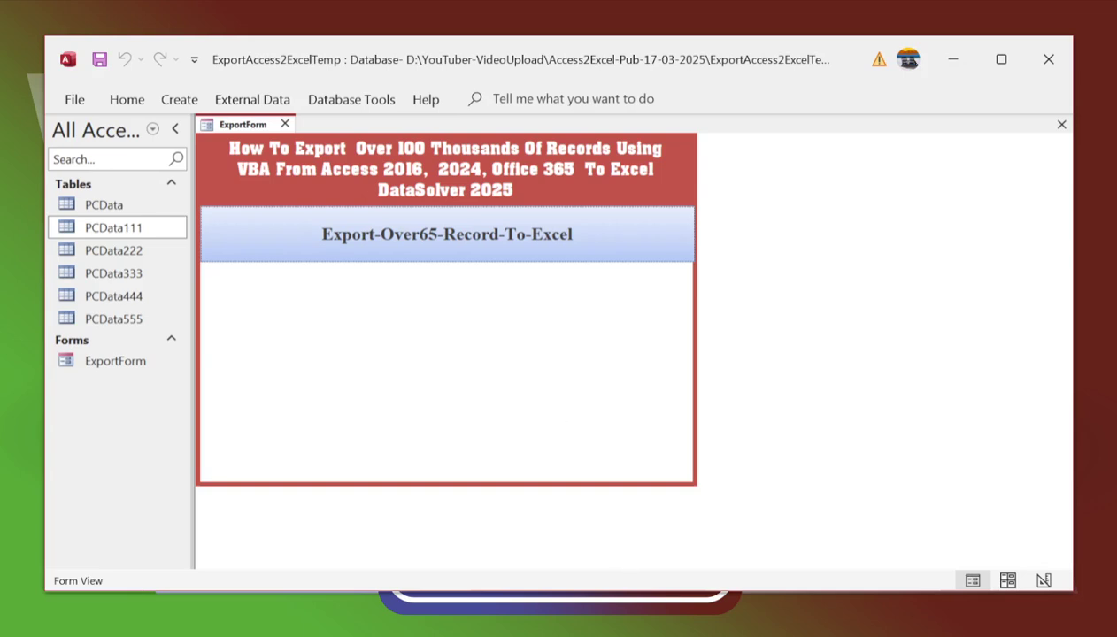
Step: Switch to the C:\Delete folder in File Explorer and open the exported PCData111 workbook in Excel
key("alt+Tab")
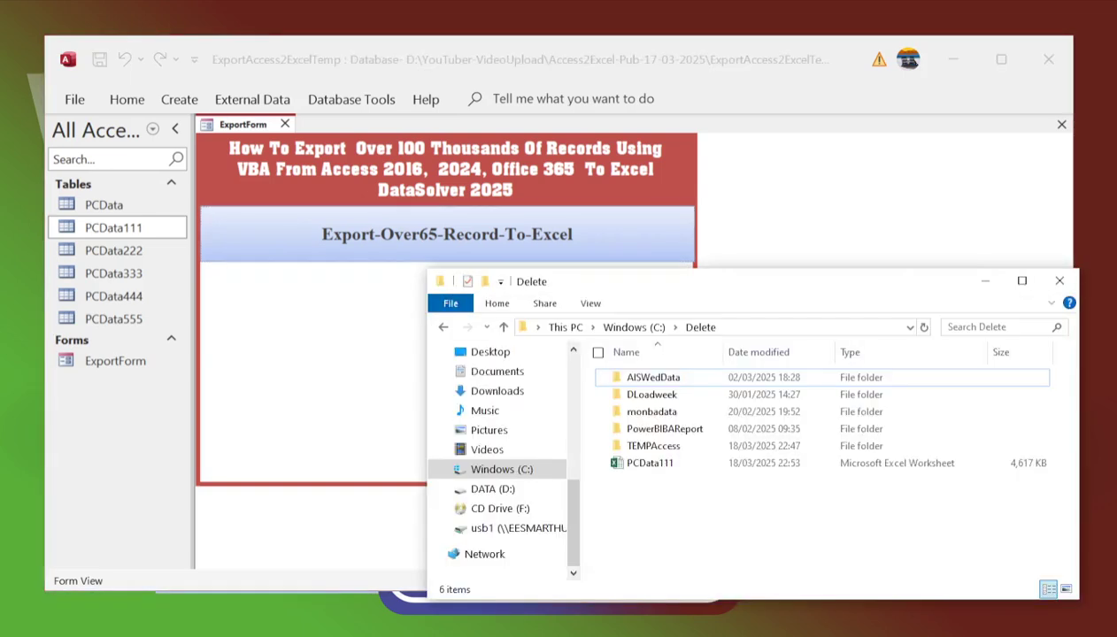
left_click_drag(423, 270, 396, 259)
mouse_move(802, 279)
left_mouse_down()
mouse_move(772, 242)
mouse_move(799, 274)
left_mouse_up()
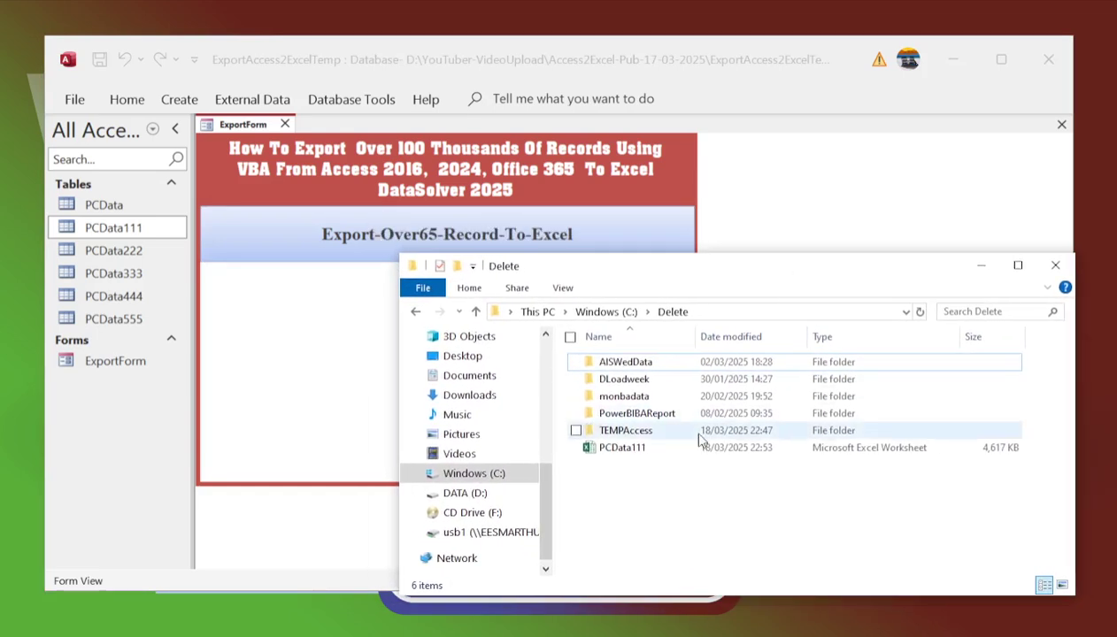
double_click(626, 448)
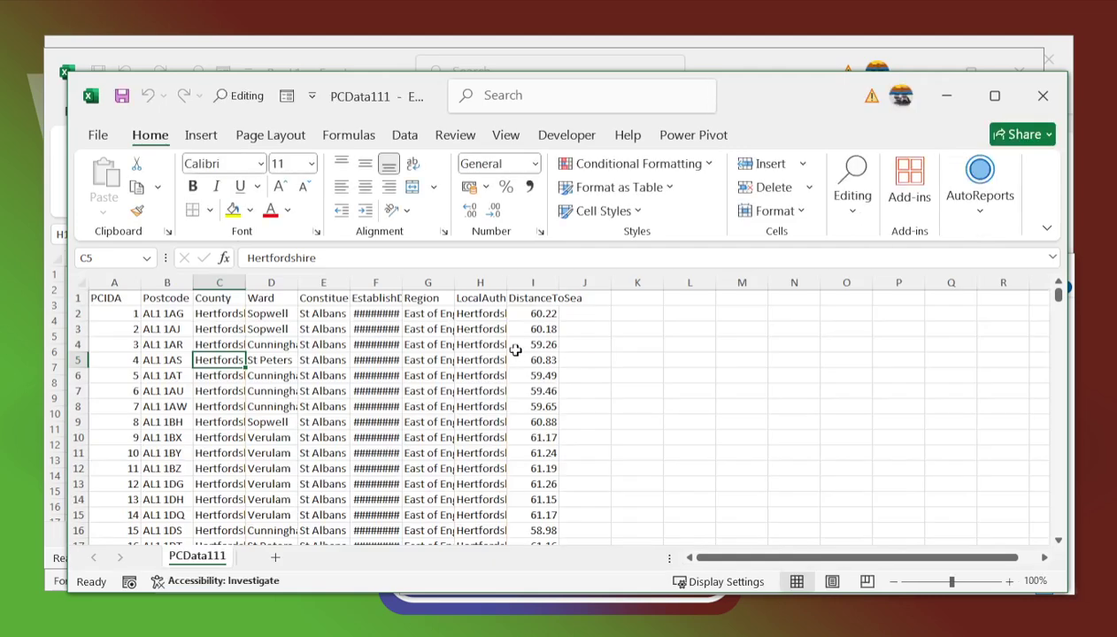
Step: Widen the EstablishDate column enough to display its full dates
left_click(379, 342)
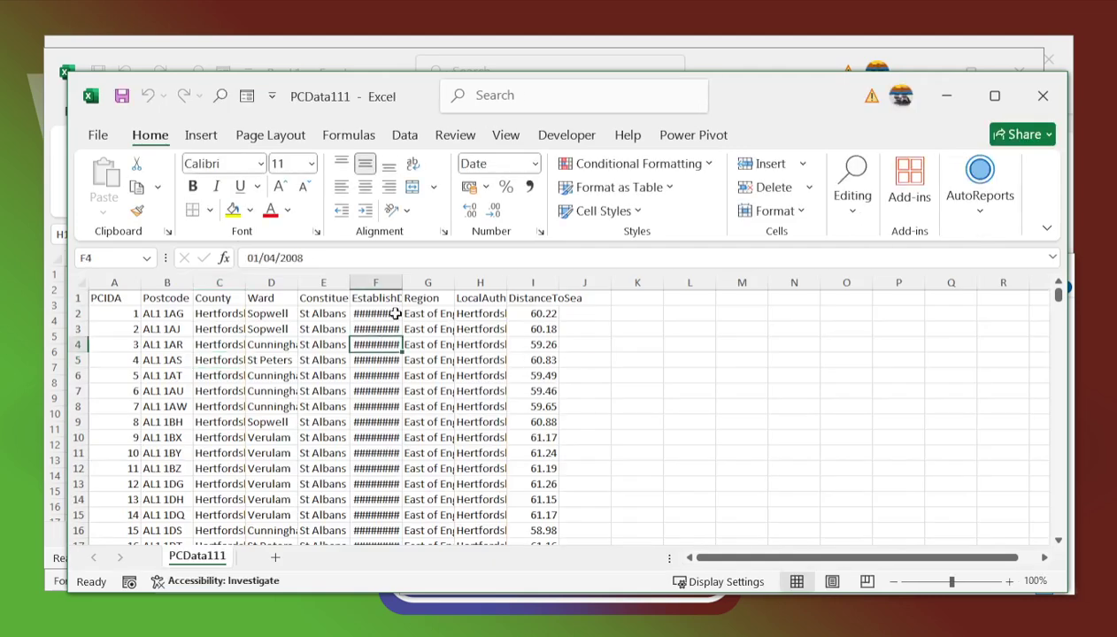
left_click_drag(403, 277, 453, 281)
left_click(318, 314)
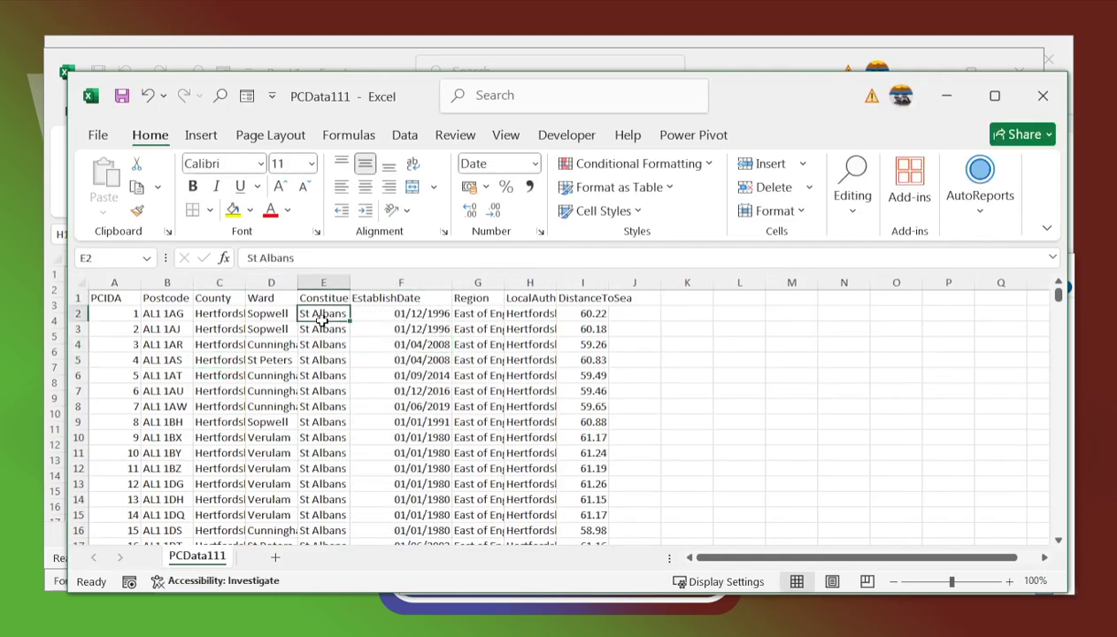
Step: Format the whole EstablishDate column as Date with the type *14 March 2012
left_click(375, 281)
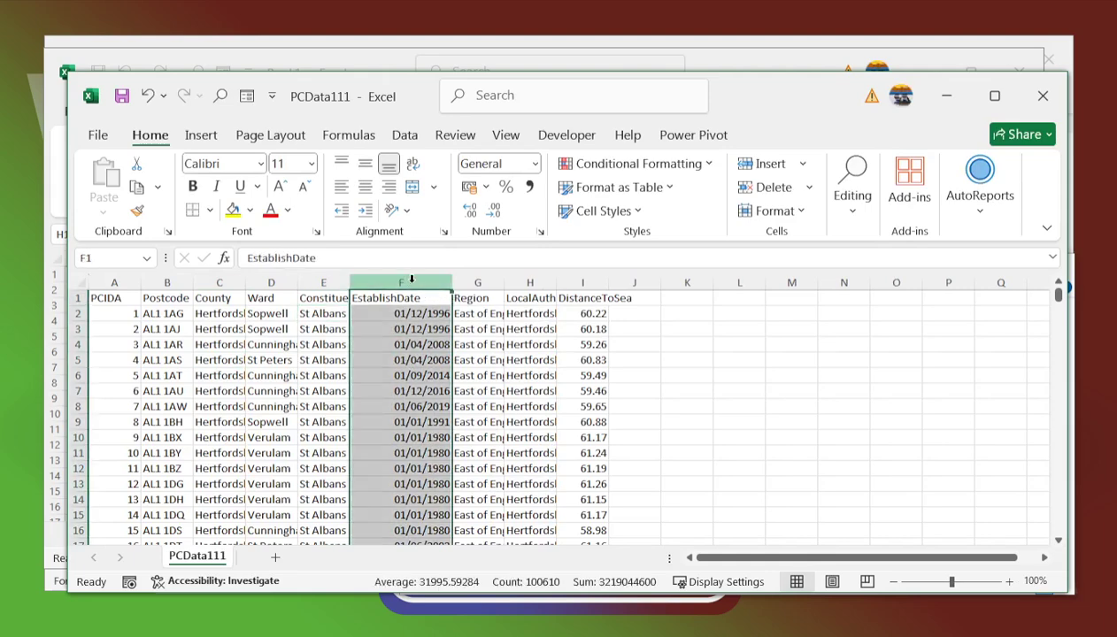
right_click(410, 280)
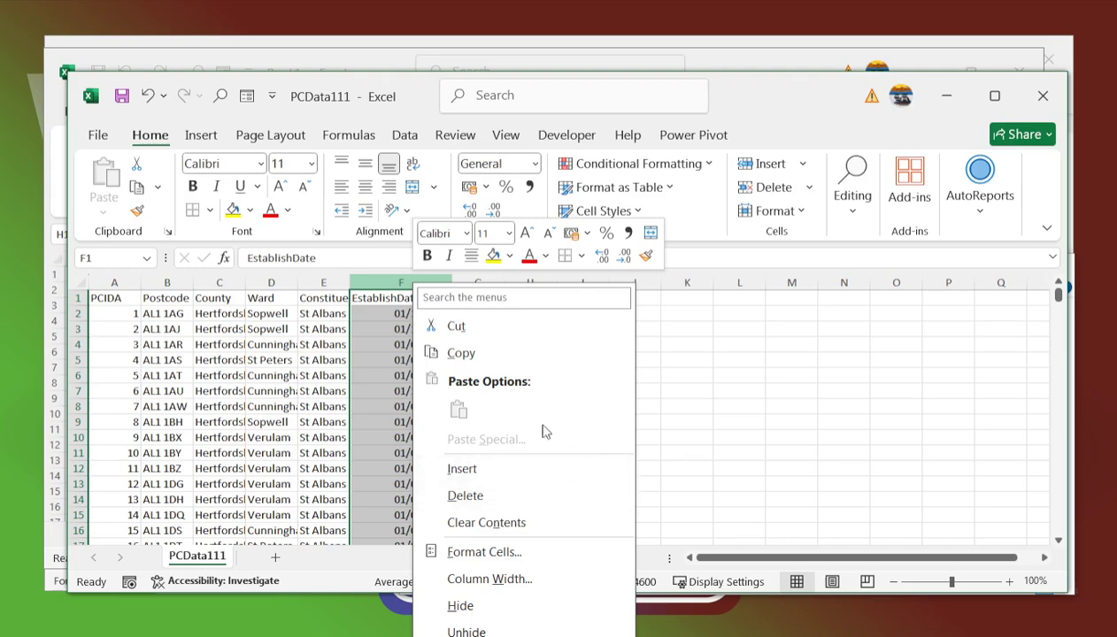
left_click(478, 550)
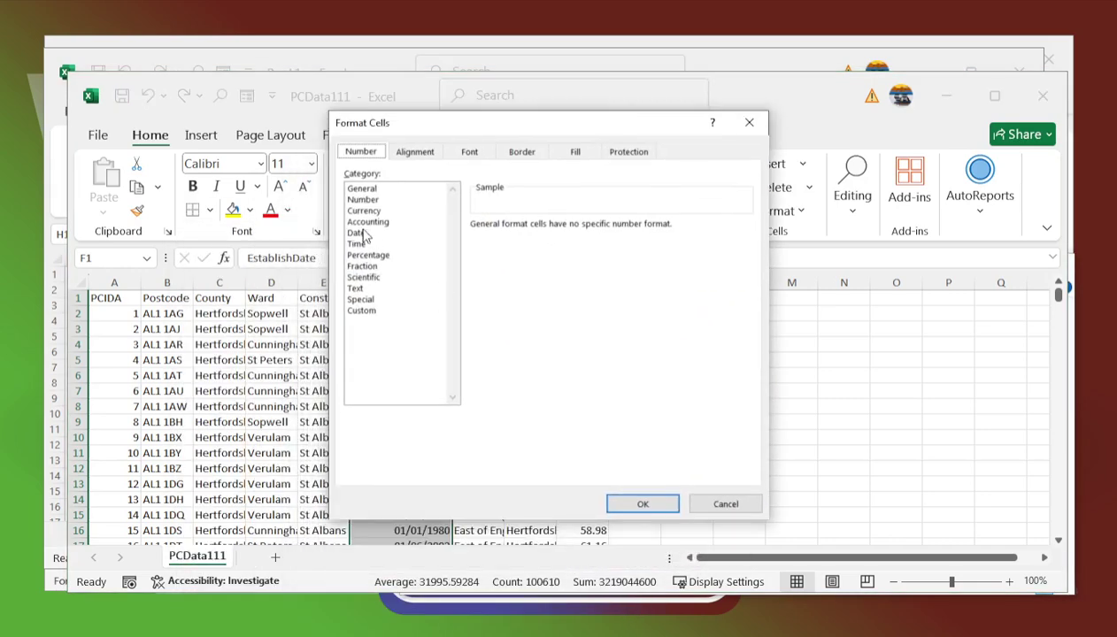
left_click(357, 234)
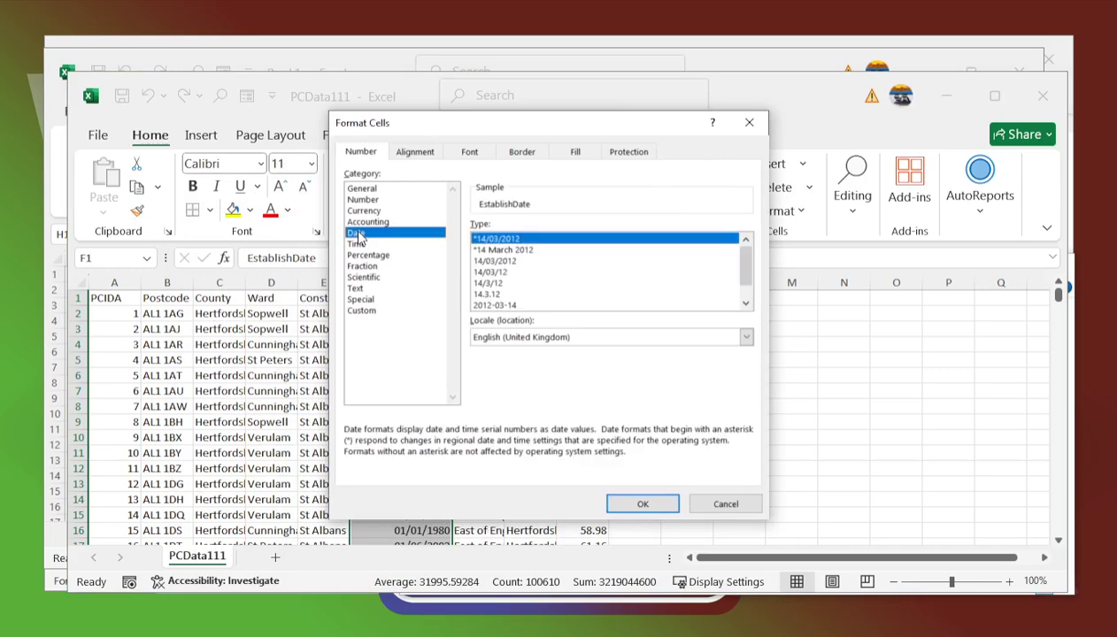
left_click(503, 251)
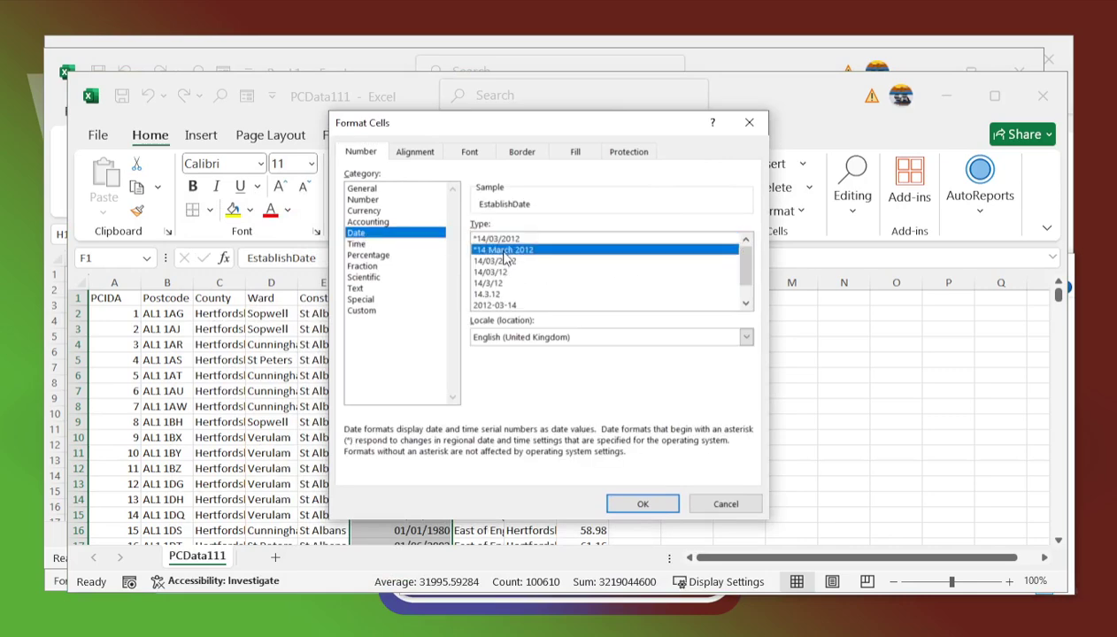
left_click(639, 504)
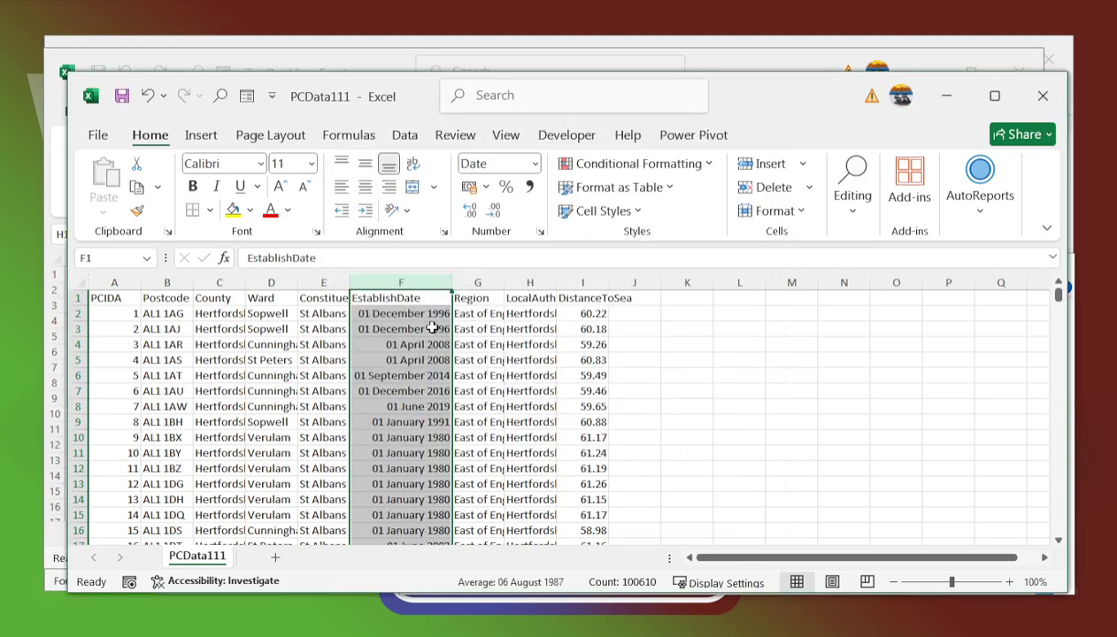
Step: Widen the EstablishDate column further to give the long dates more room
left_click(399, 357)
left_click_drag(451, 283, 482, 284)
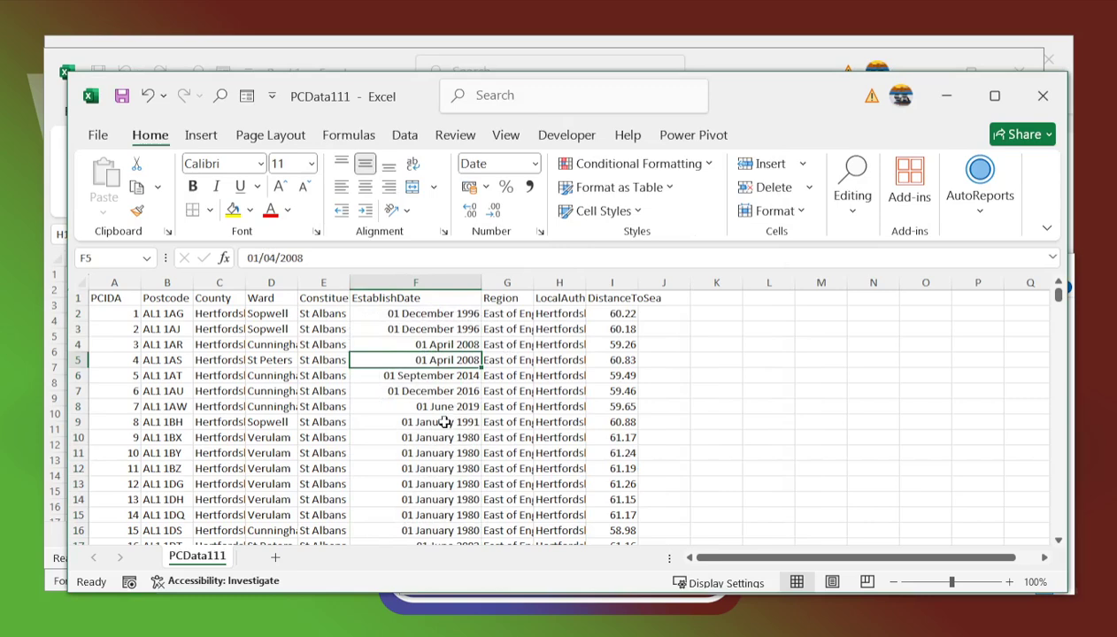
left_click(435, 376)
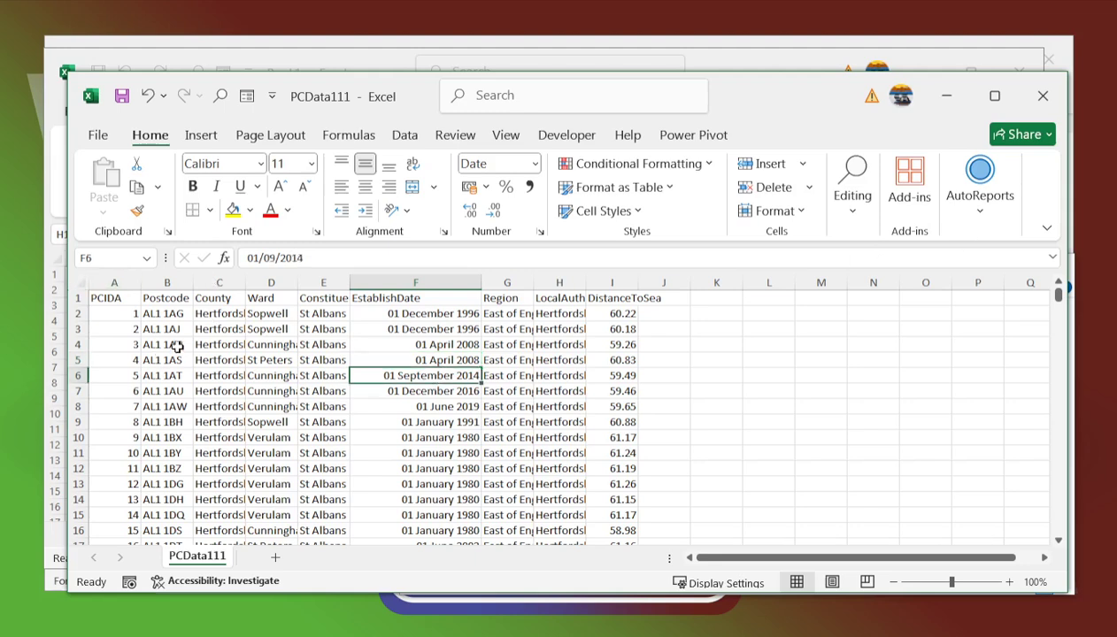
Step: Extend the selection from A6 down the PCIDA column to its end and examine the last exported rows
left_click(131, 378)
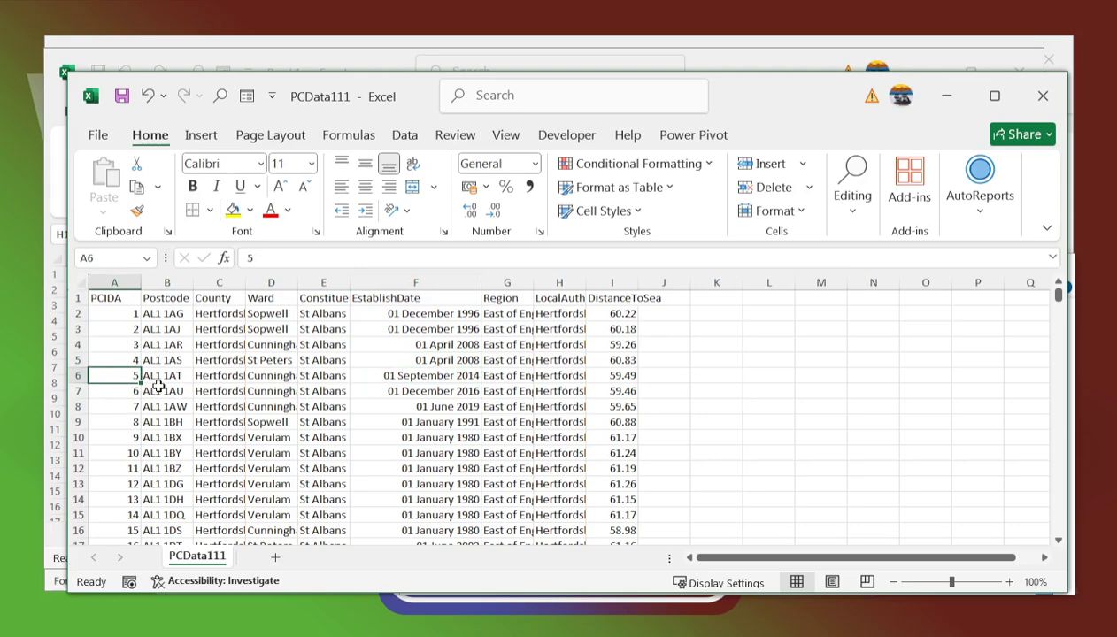
key("ctrl+shift+Down")
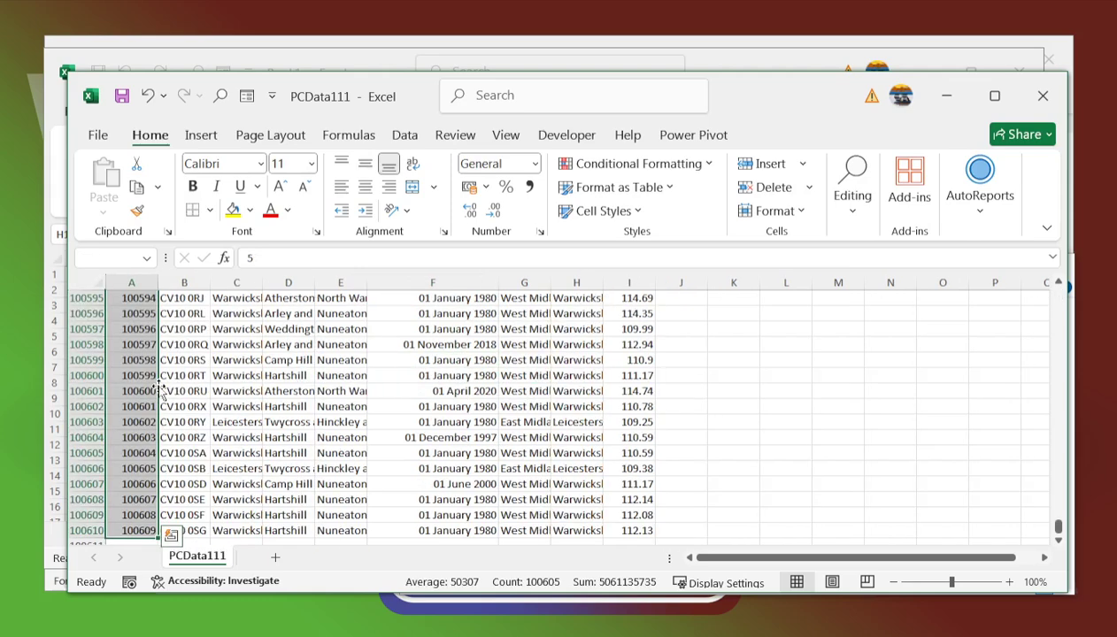
left_click(1058, 540)
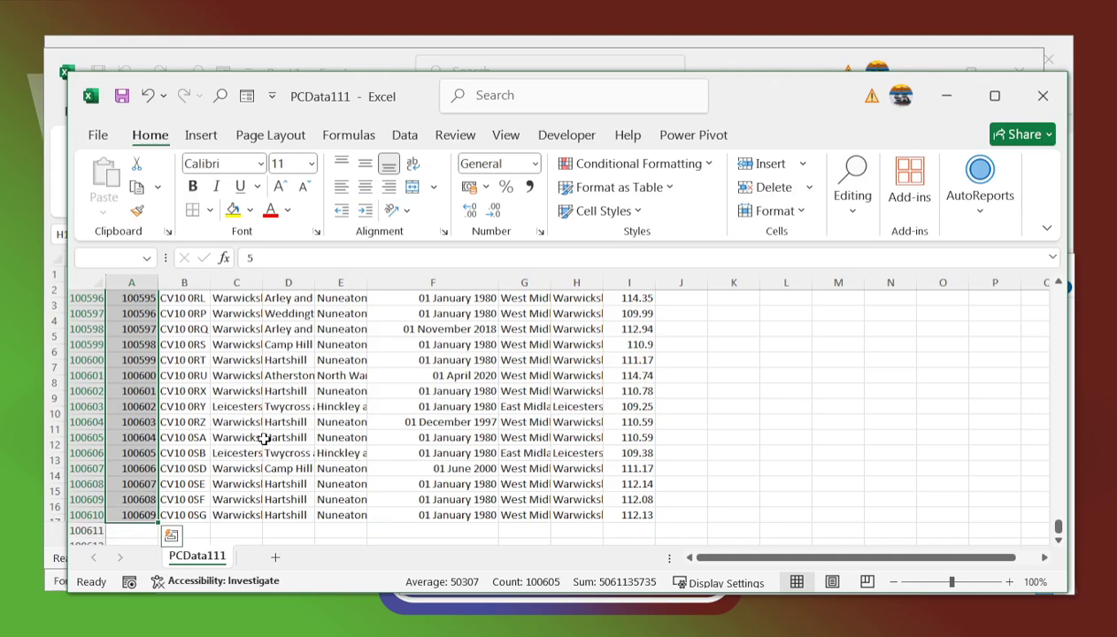
left_click(732, 359)
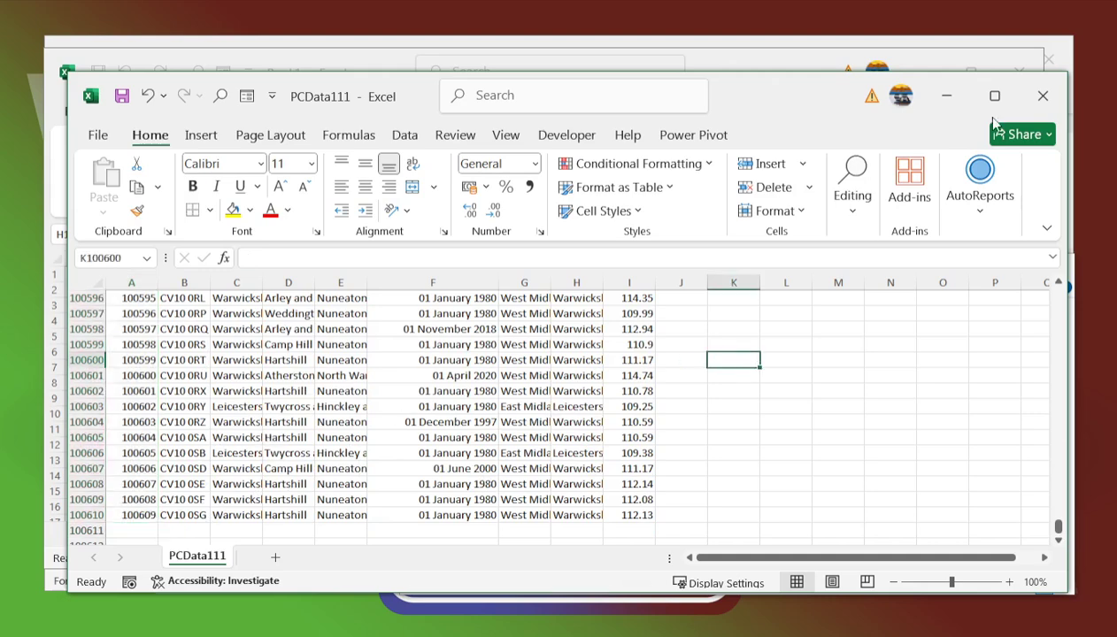
Step: Close the PCData111 workbook without saving its changes
left_click(1048, 101)
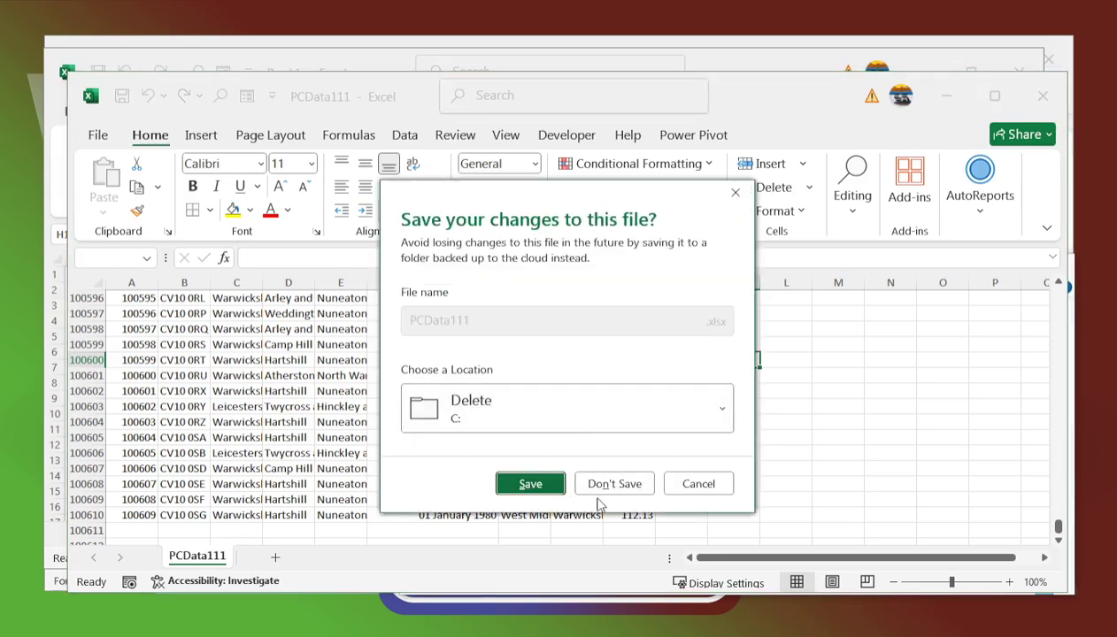
left_click(603, 480)
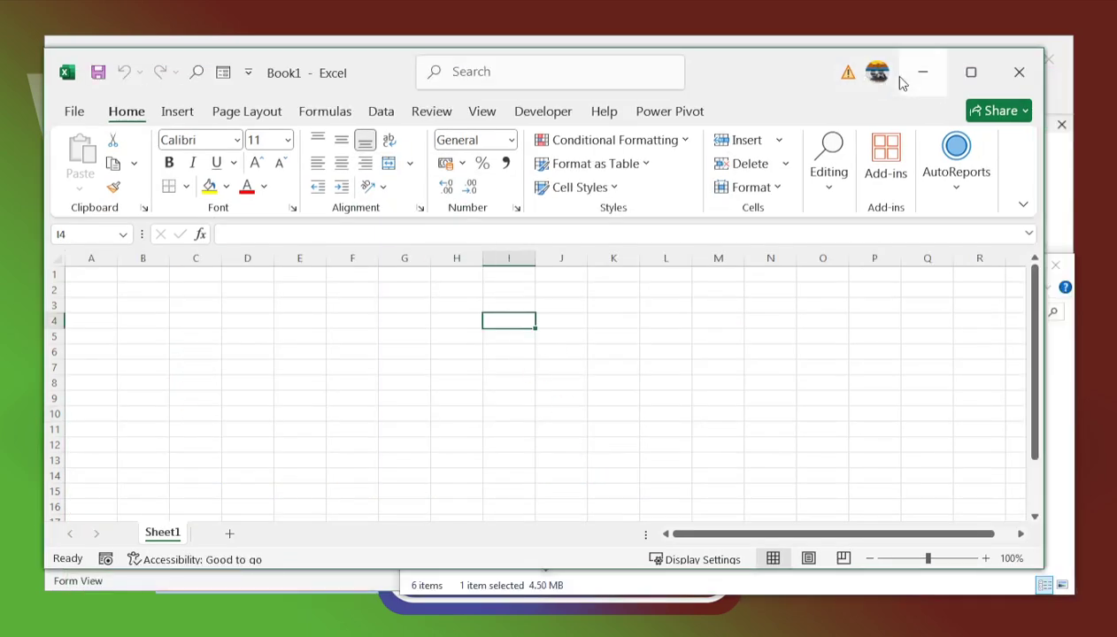
Step: Minimise the blank workbook and the Delete folder window, and show ExportForm in Design View in Access
left_click(923, 71)
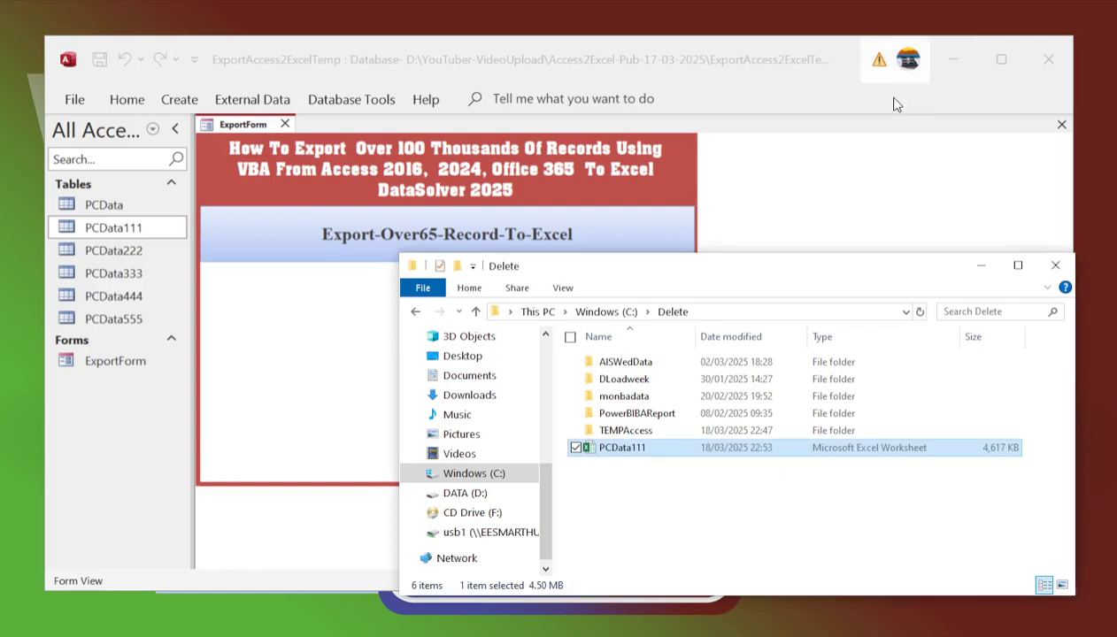
left_click(980, 266)
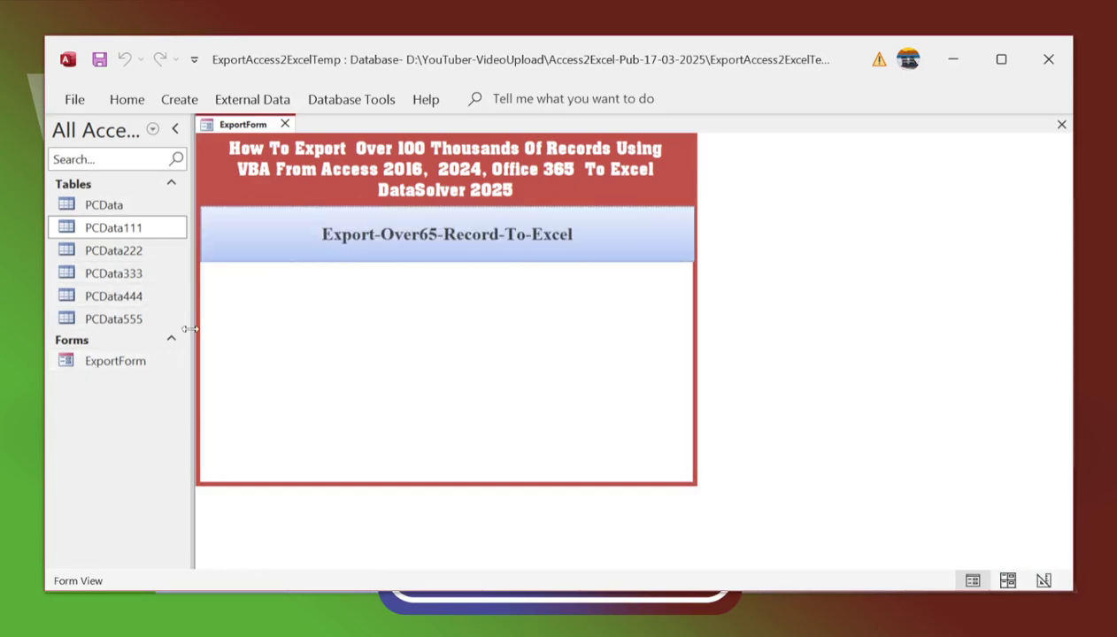
left_click(1042, 579)
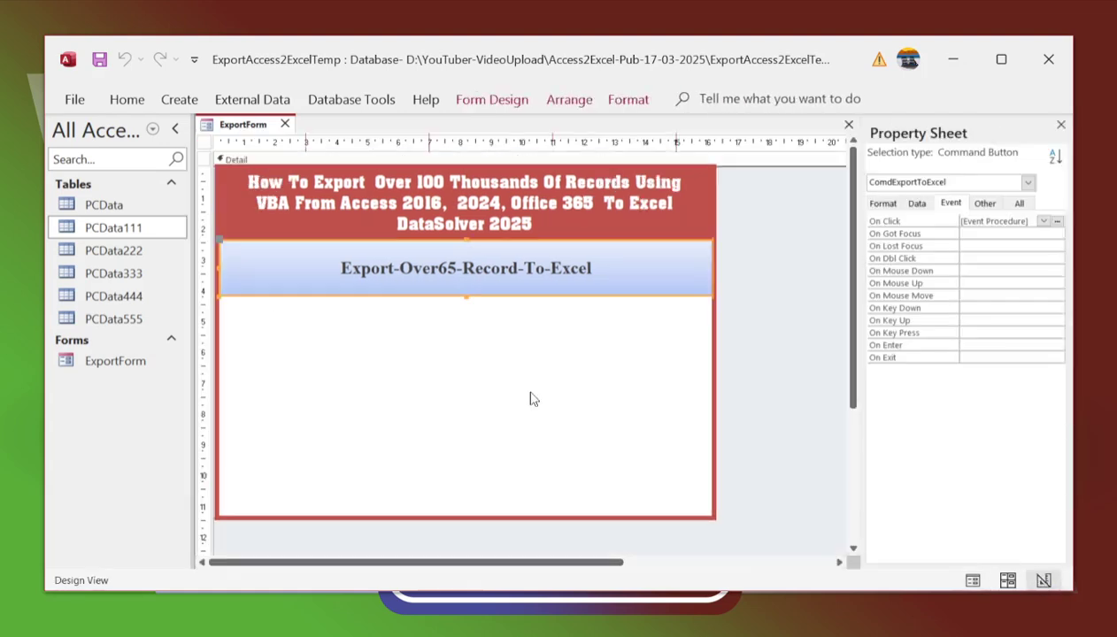
Step: Close ExportForm and create a blank query in SQL View without adding any tables
left_click(341, 345)
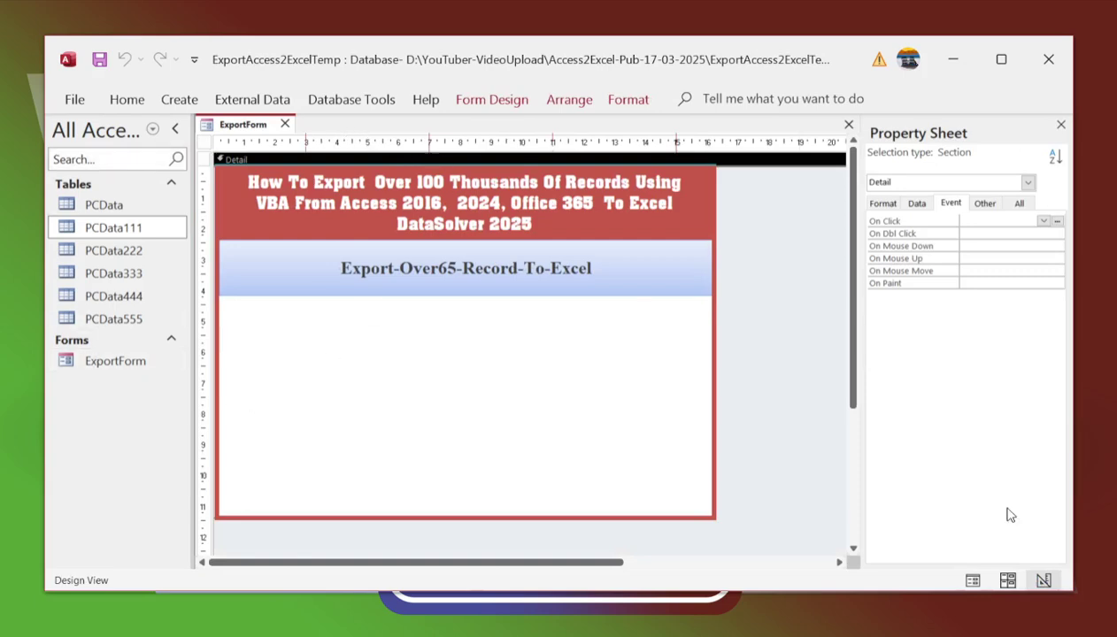
left_click(848, 127)
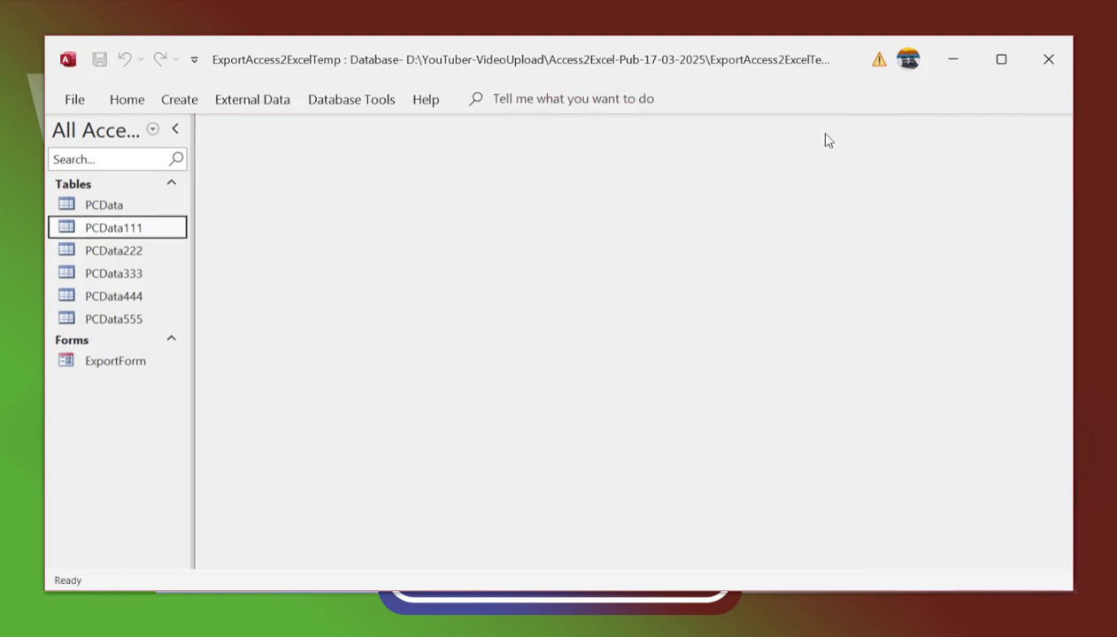
left_click(169, 97)
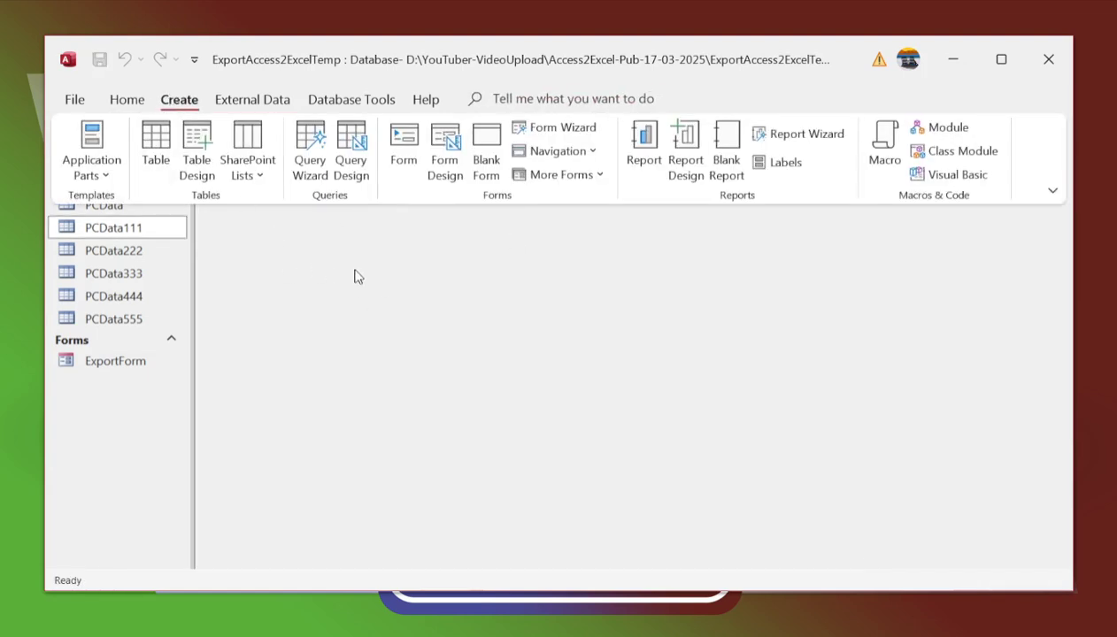
left_click(352, 168)
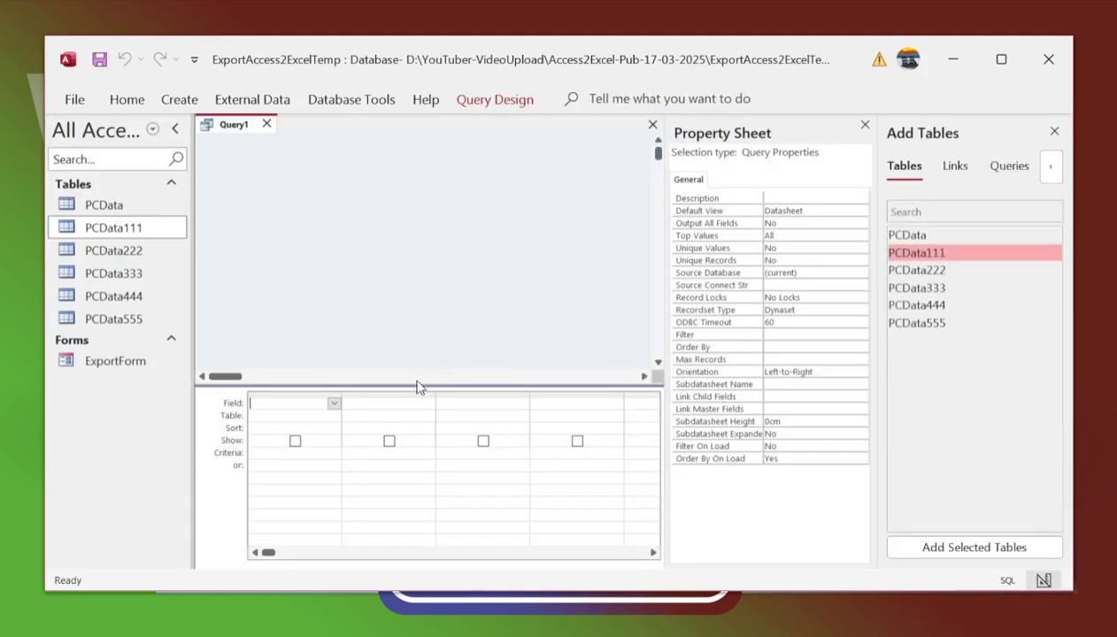
left_click(1054, 133)
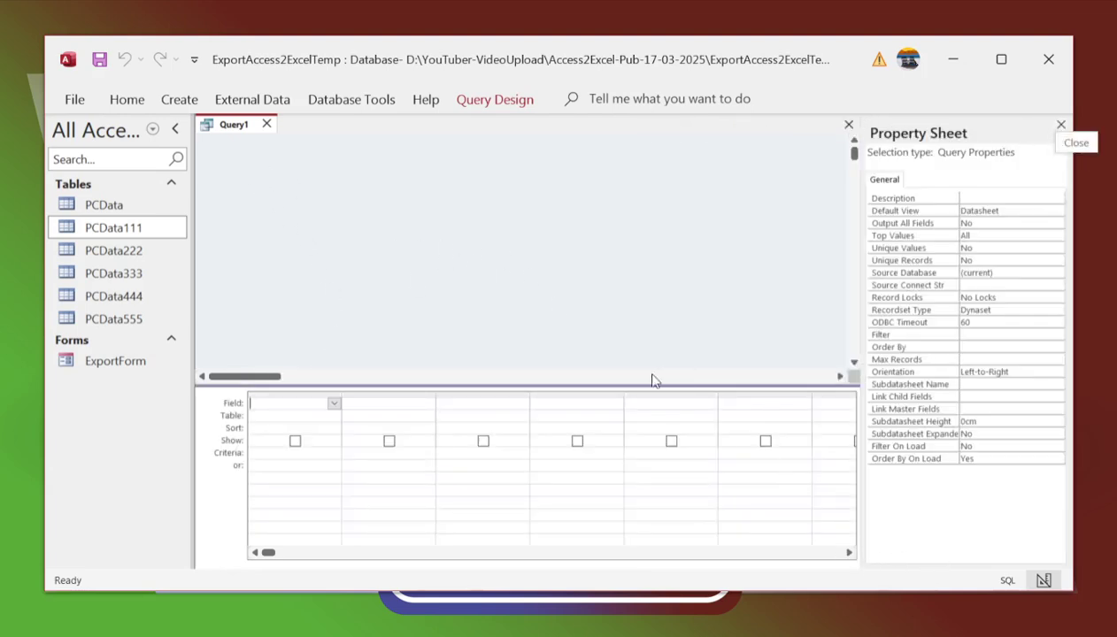
left_click(1006, 582)
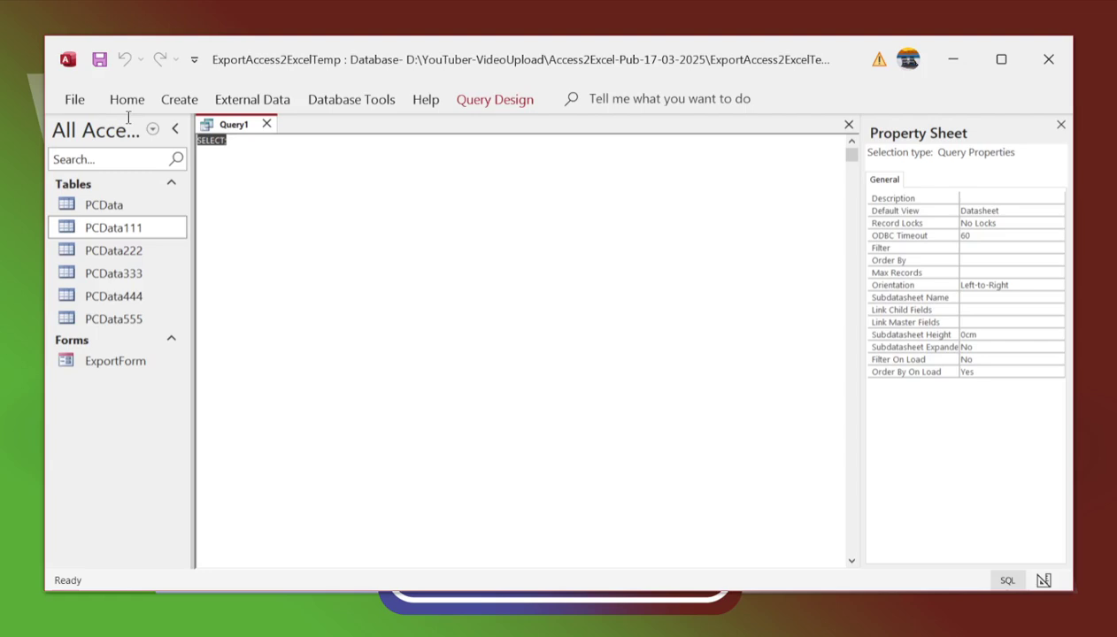
Step: Write SQL listing MSysObjects names as TableLists and TblName, excluding "~" and "MSys" prefixes, with Type In (1,4,6) and Flags=0, ordered by Name, and run it
key("alt+Tab")
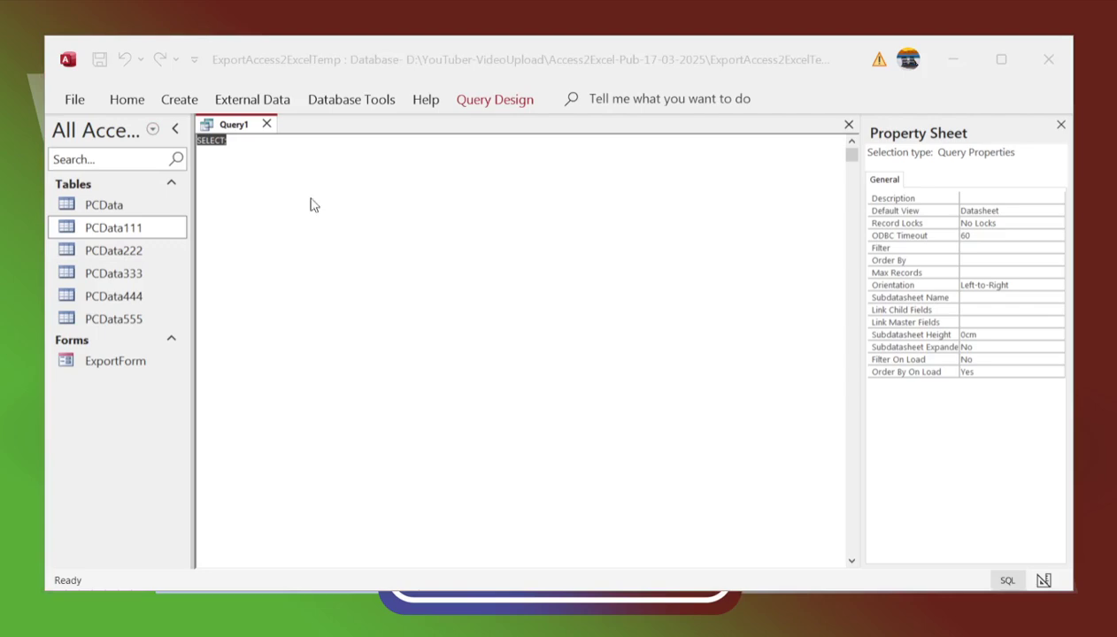
key("alt+Tab")
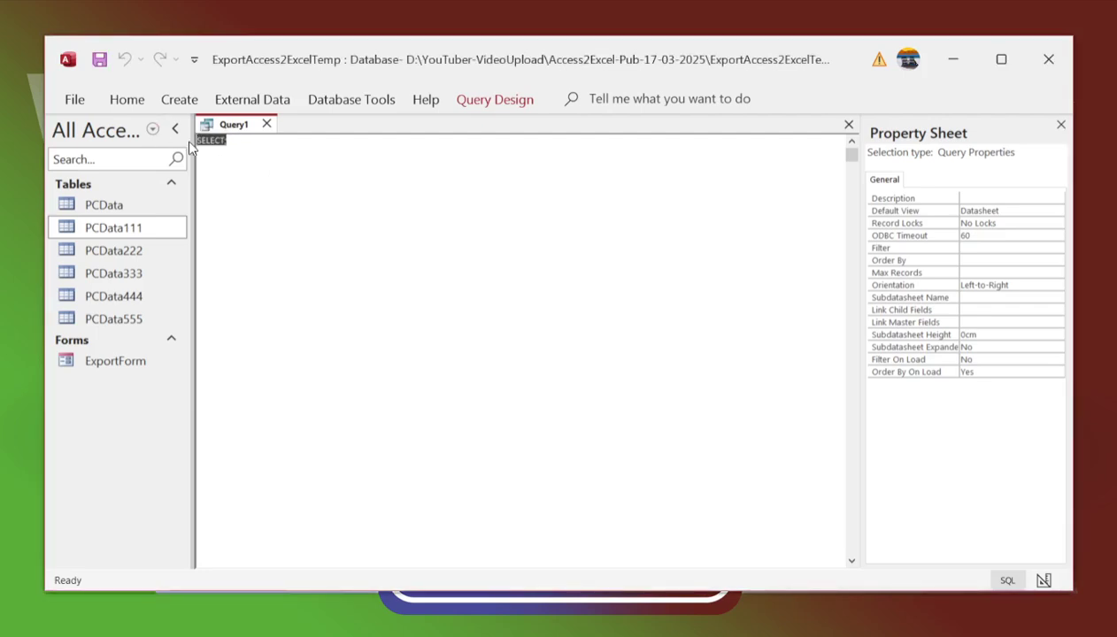
type("SELECT MSysObjects.Name AS TableLists, [TableLists] AS TblName FROM MSysObjects WHERE (((Left([Name],1))<>\"~\") AND ((Left([Name],4))<>\"MSys\") AND ((MSysObjects.Type) In (1,4,6)) AND ((MSysObjects.Flags)=0)) ORDER BY MSysObjects.Name;")
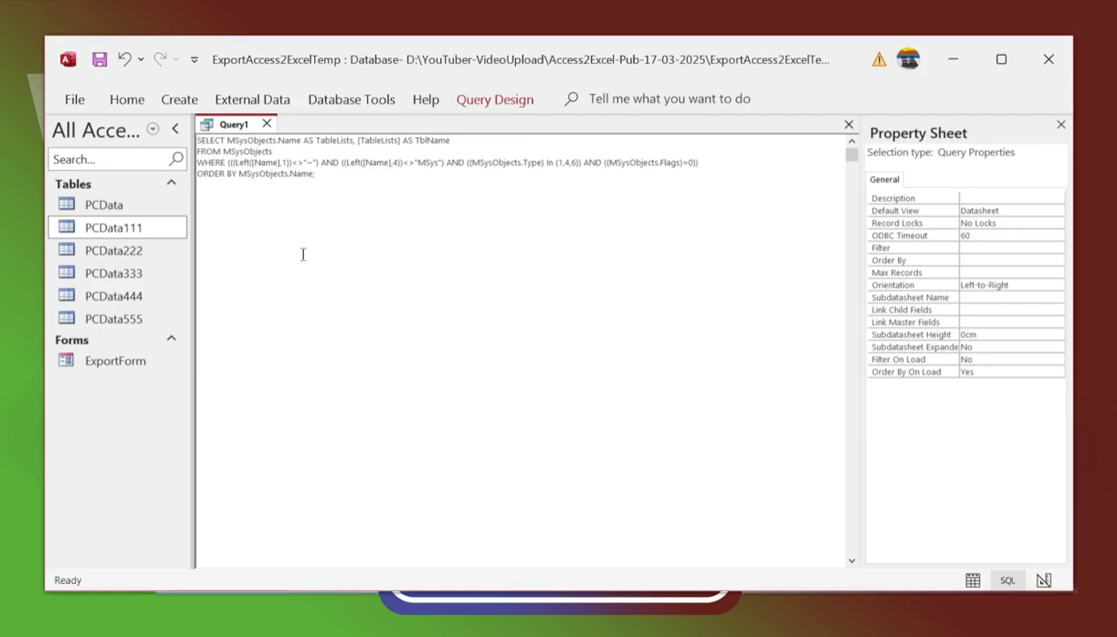
left_click(108, 229)
left_click(973, 580)
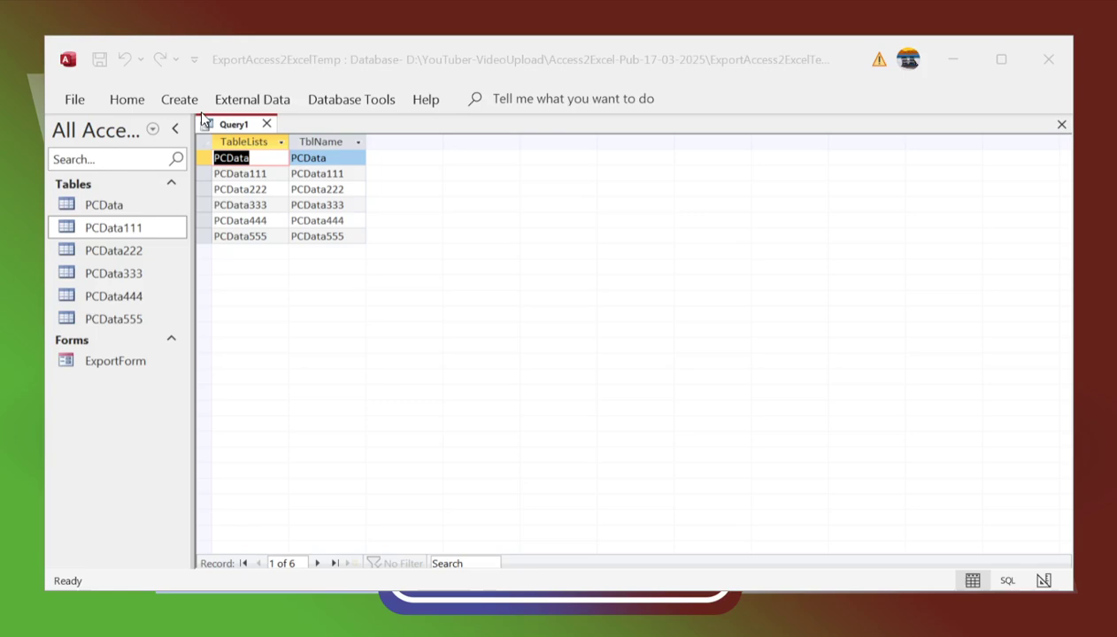
left_click(413, 253)
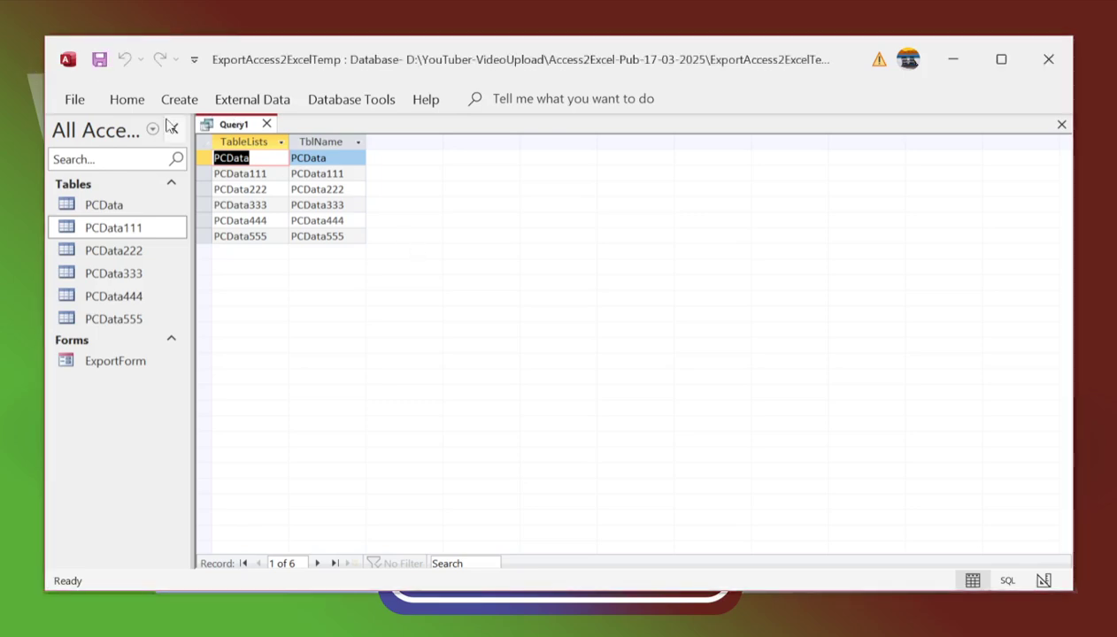
Step: Save the query as TablelistQry and close it
left_click(98, 60)
left_click_drag(495, 240, 398, 230)
type("TablelistQry")
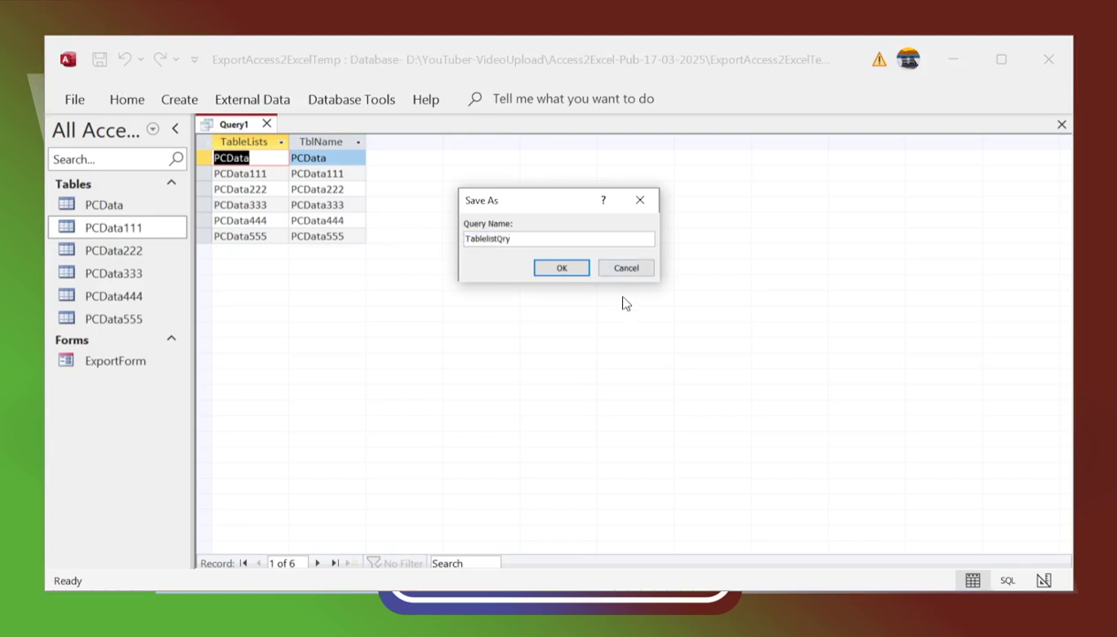
left_click(562, 268)
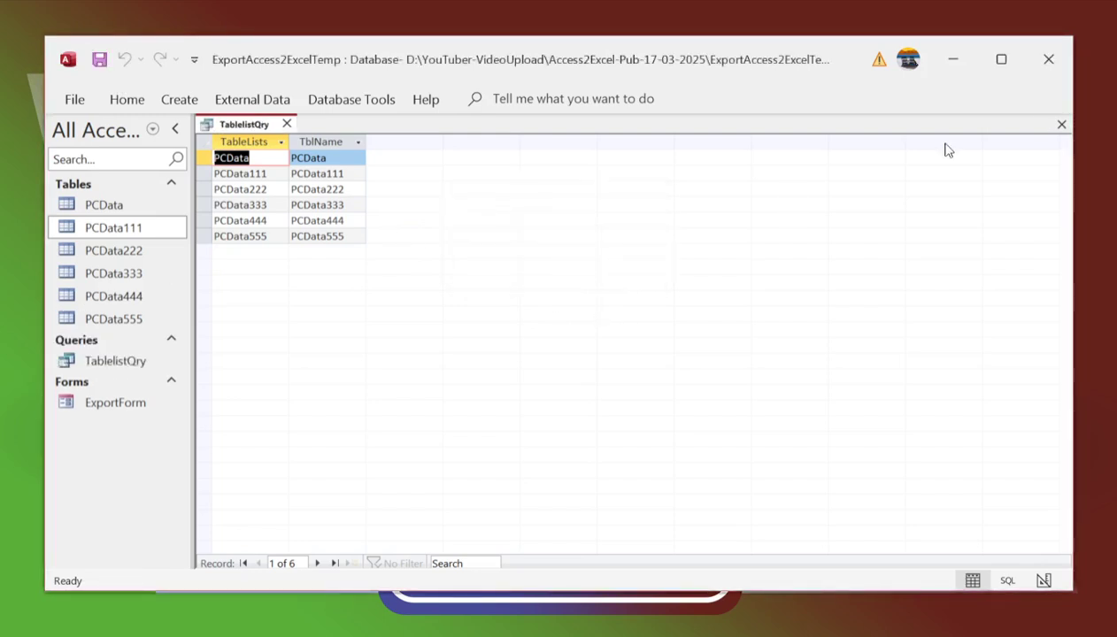
left_click(1064, 127)
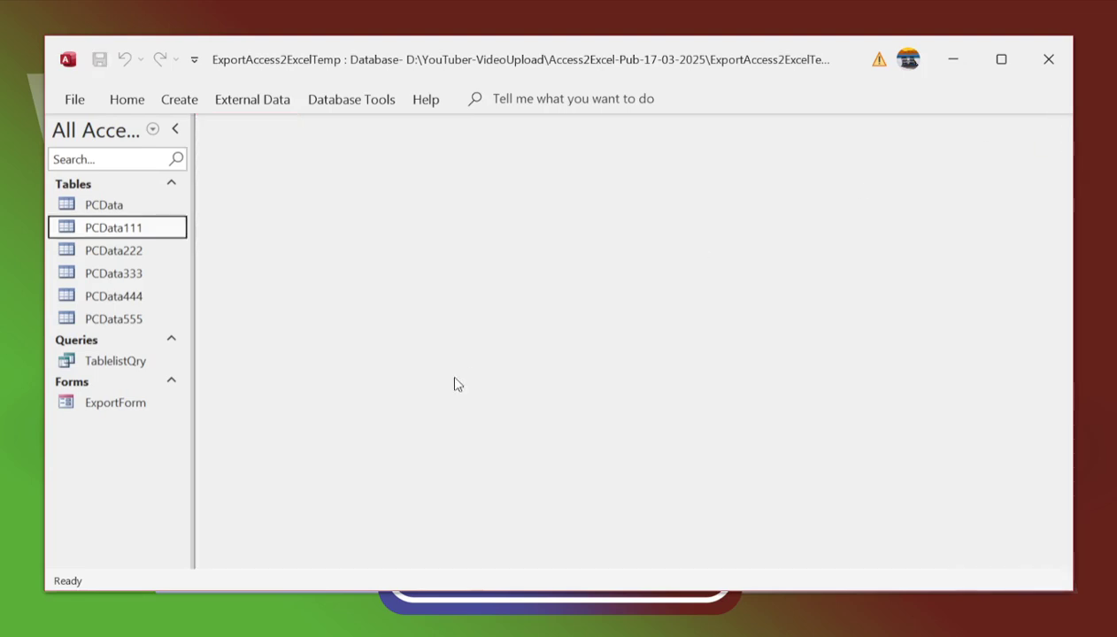
Step: Reopen TablelistQry to check its list of tables, and close it again
left_click(133, 367)
double_click(133, 366)
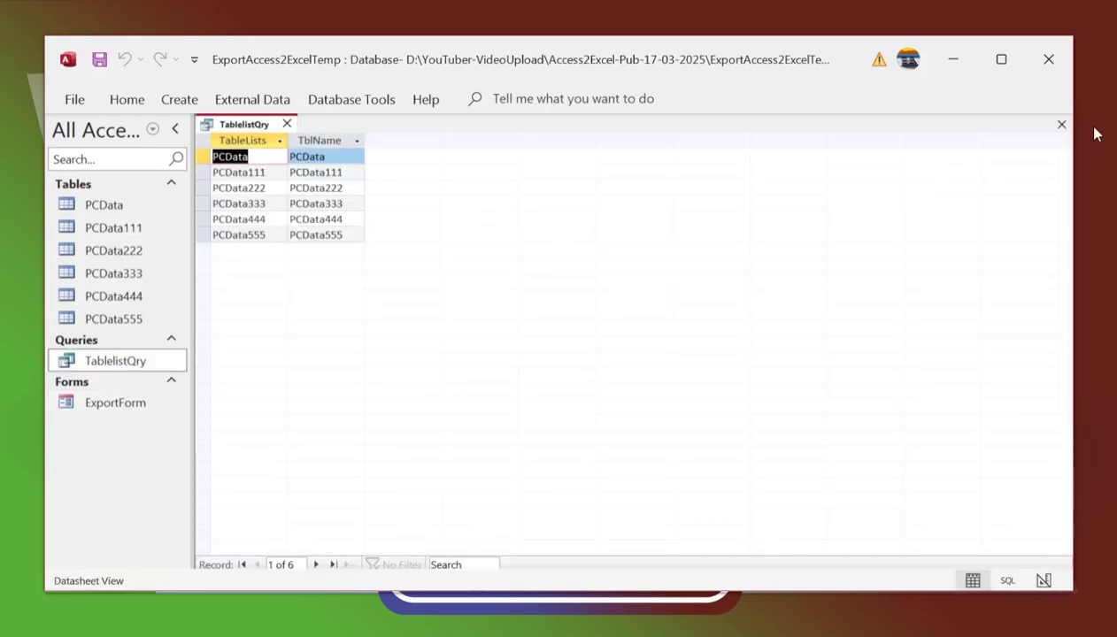
left_click(1065, 128)
Step: Open ExportForm in Design View and select its Detail section
left_click(120, 405)
right_click(121, 406)
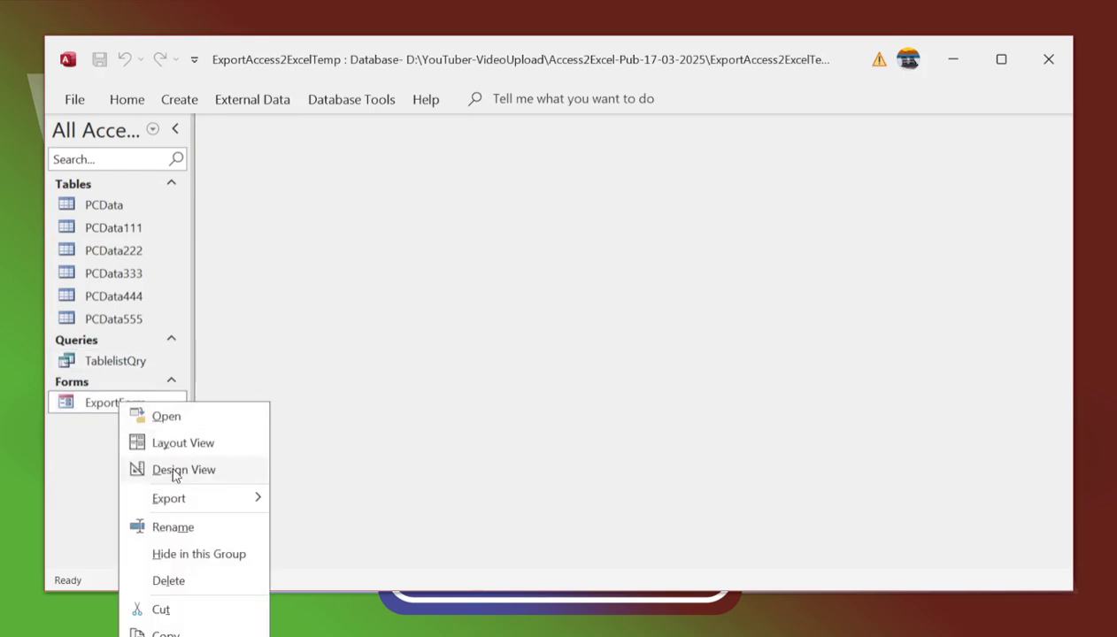
left_click(140, 468)
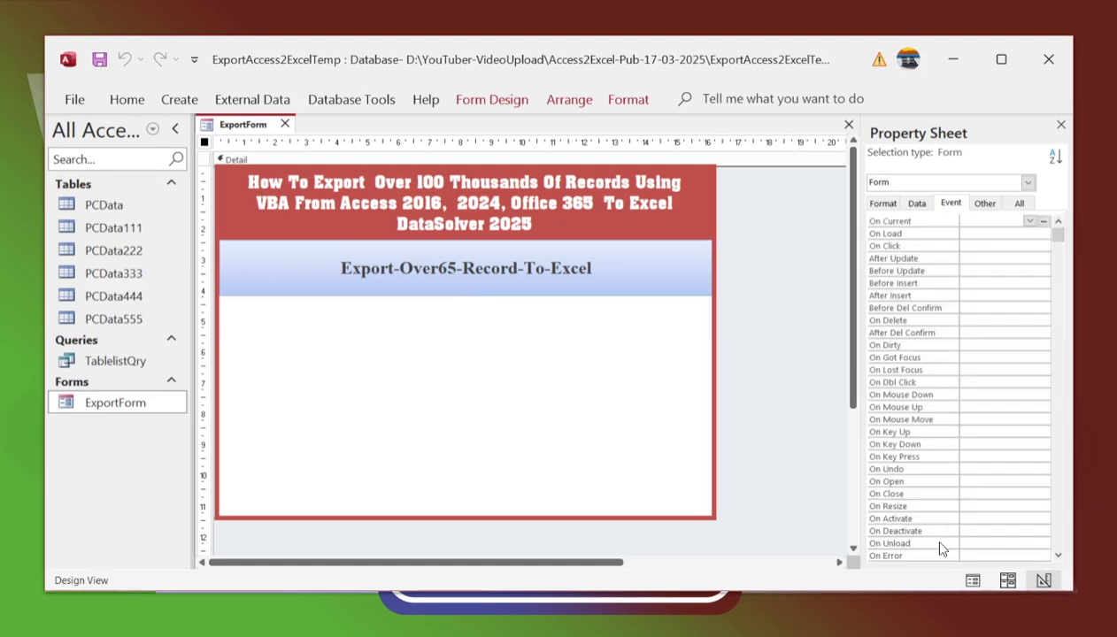
left_click(536, 430)
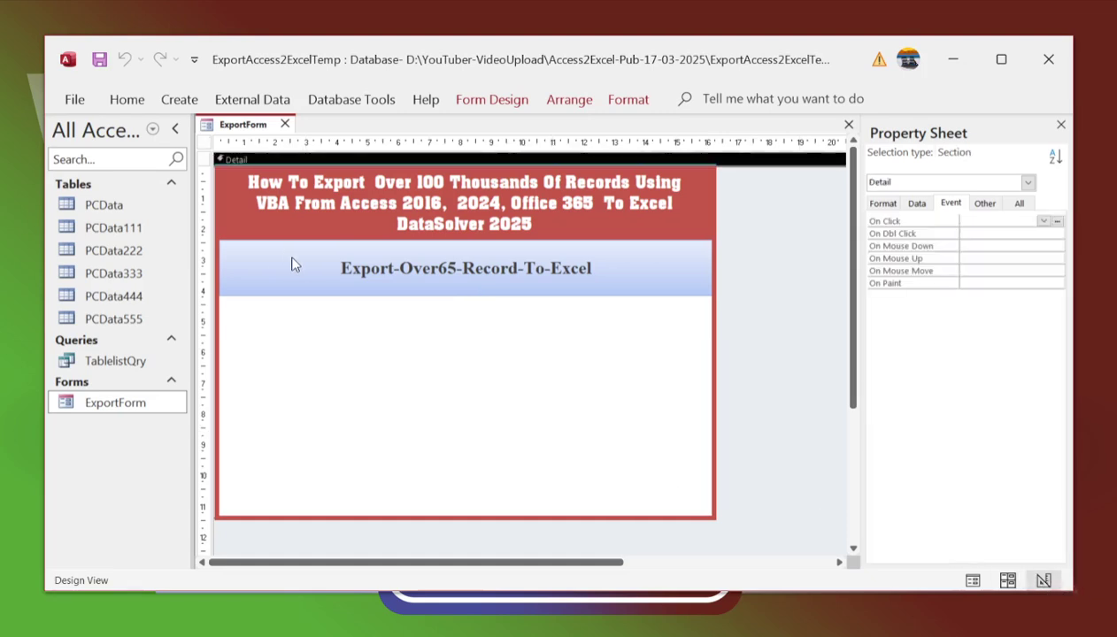